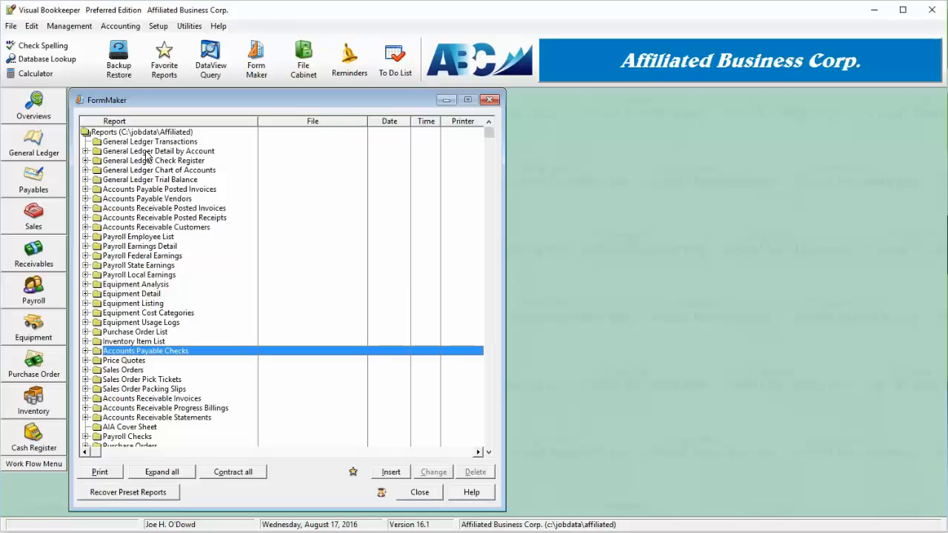
Examine the FormMaker report categories and the check forms inside the Accounts Payable Checks folder
left_click(152, 200)
left_click(136, 258)
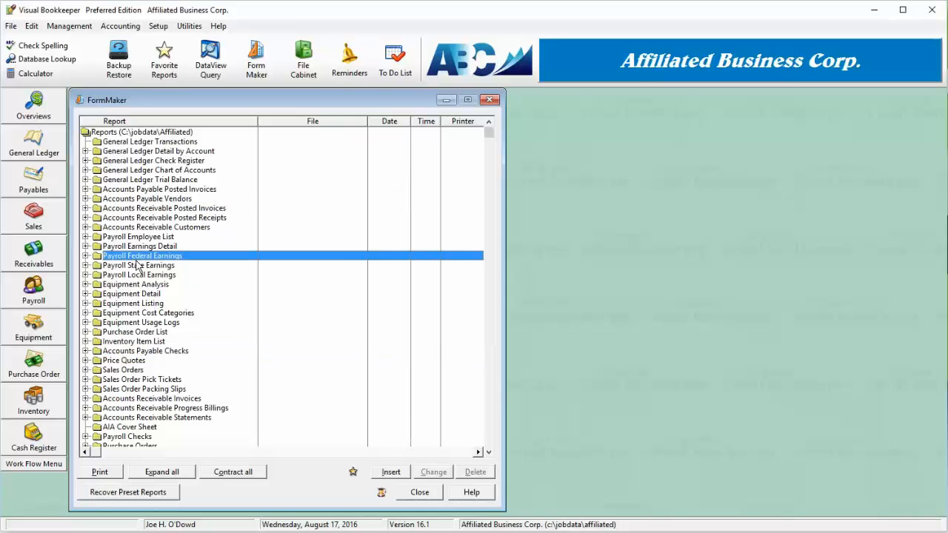
scroll(144, 383, "down", 1)
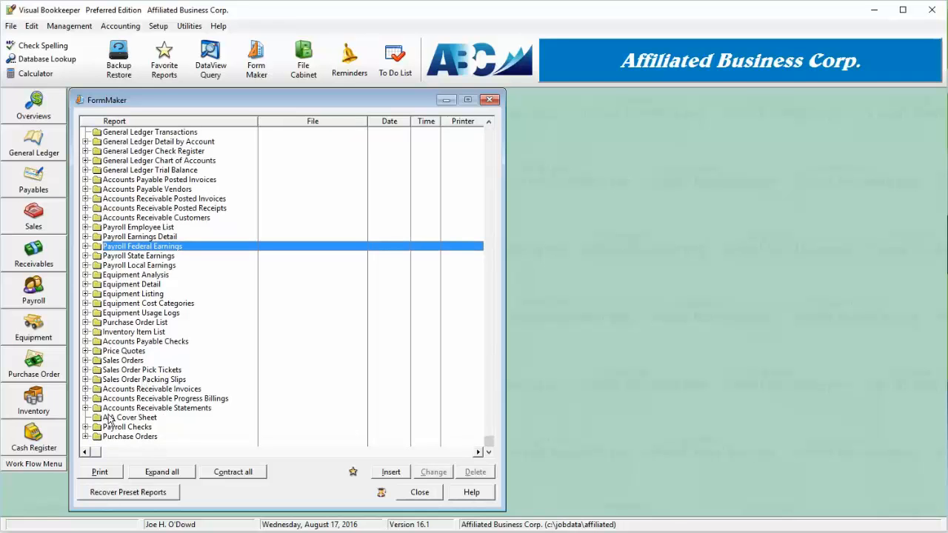
left_click(119, 343)
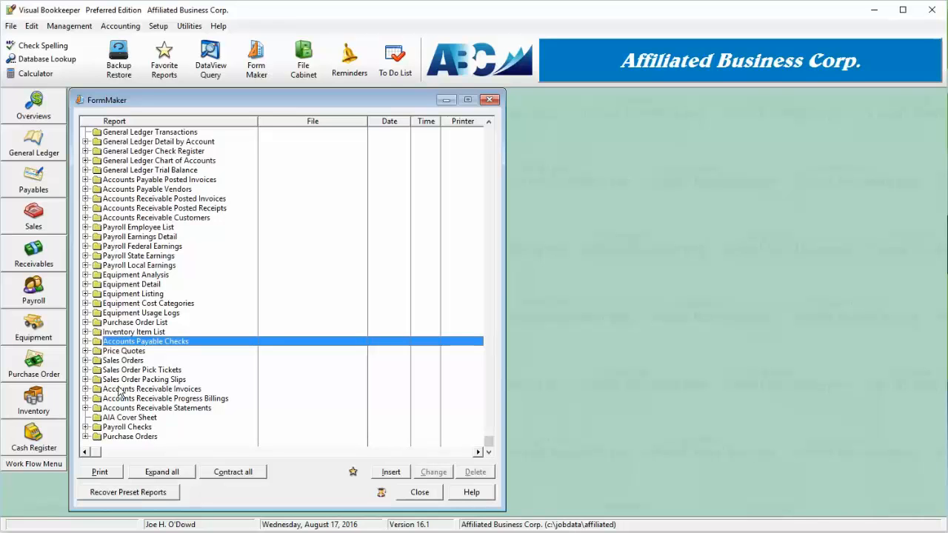
left_click(85, 345)
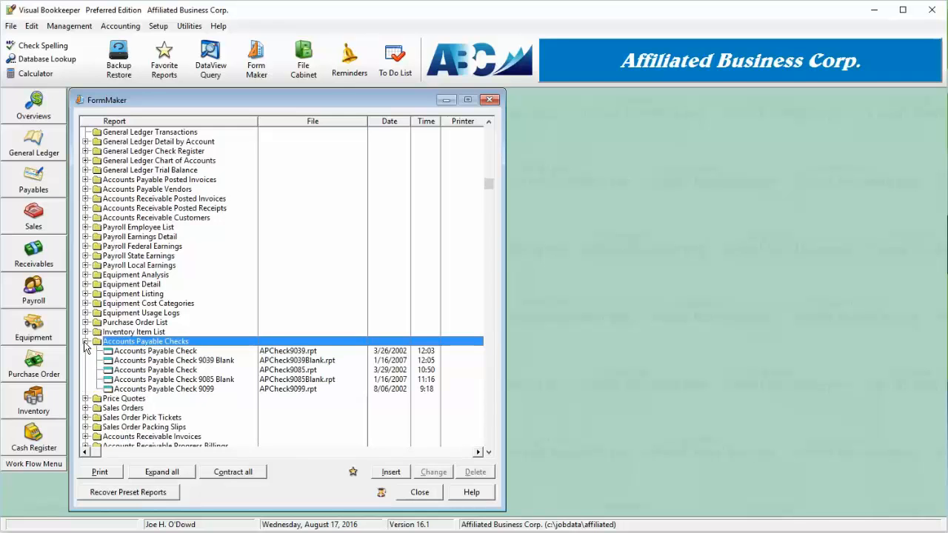
left_click(152, 360)
mouse_move(151, 362)
left_mouse_down()
mouse_move(155, 382)
mouse_move(164, 351)
left_mouse_up()
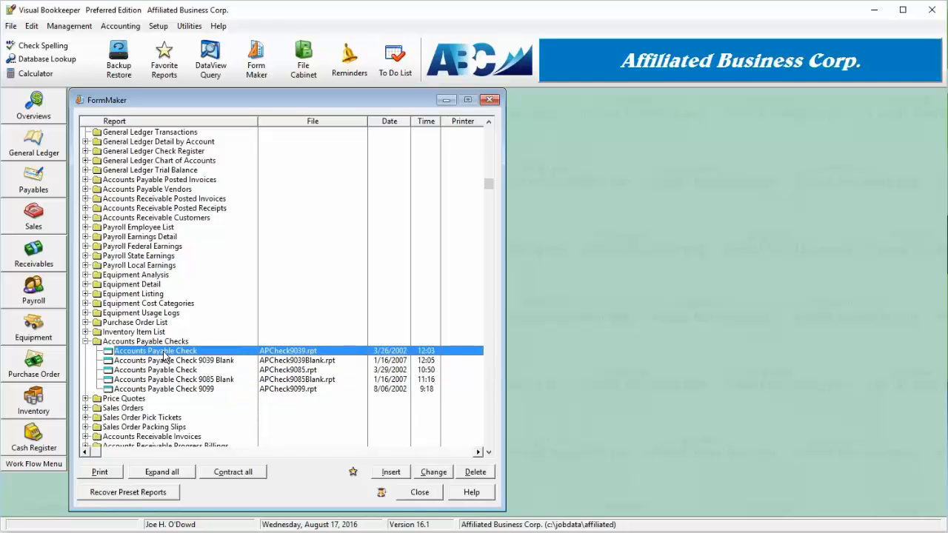
left_click(86, 343)
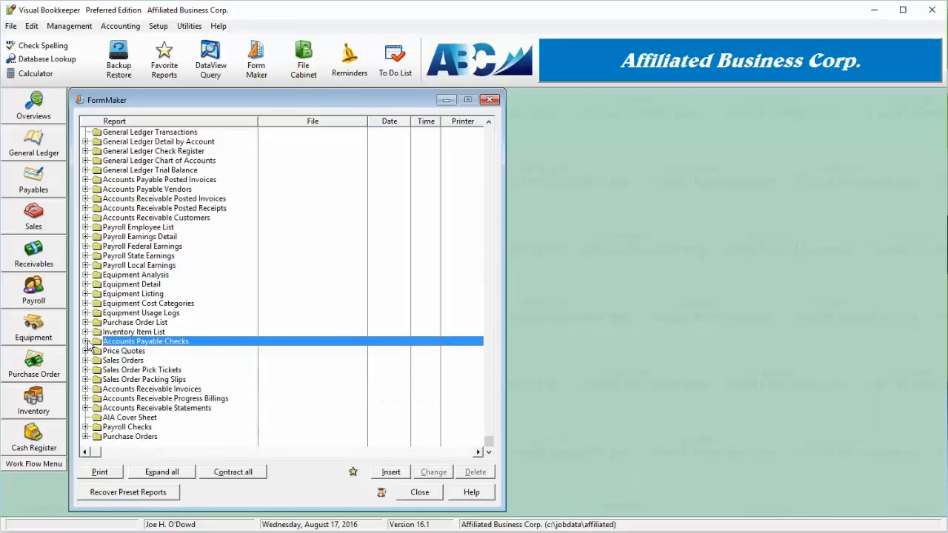
Open the Accounts Receivable Invoice form (ARInvoice.rpt) from the Accounts Receivable Invoices folder for changes
left_click(86, 390)
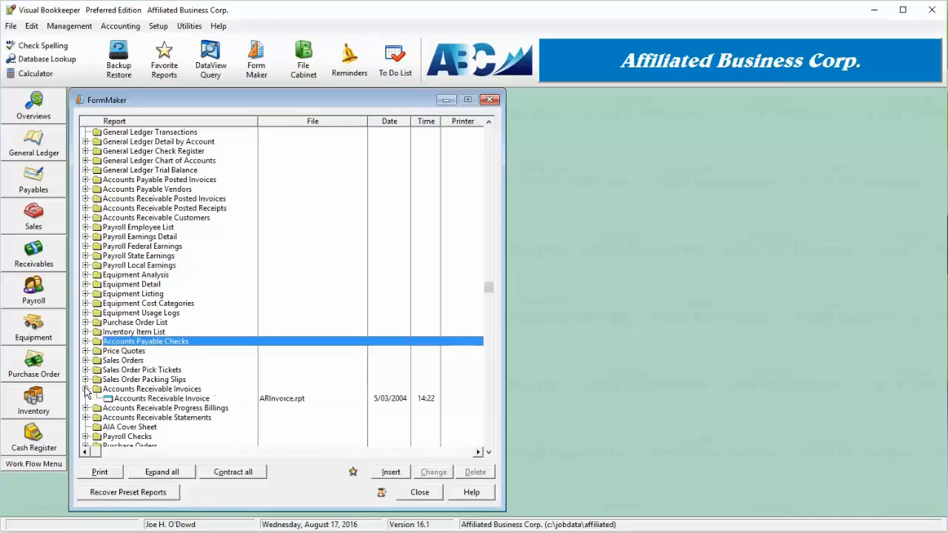
left_click(180, 399)
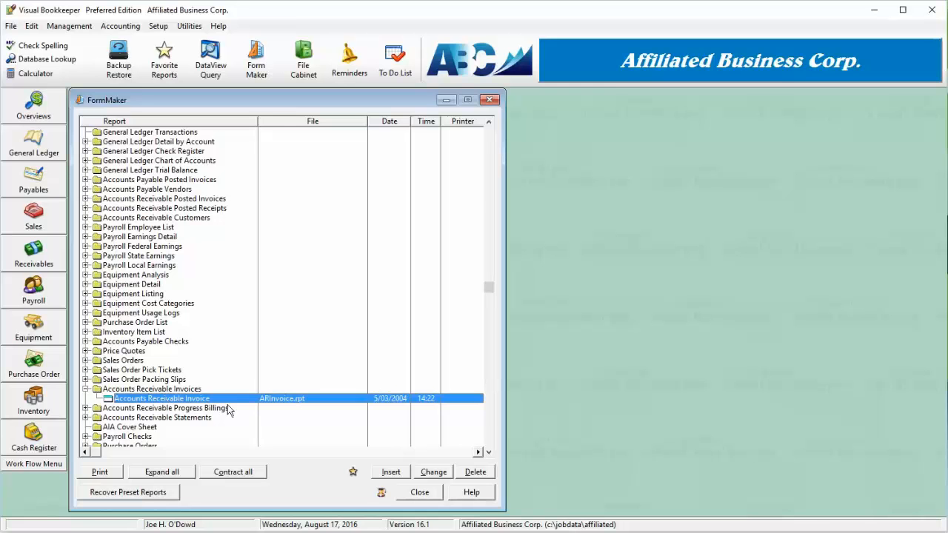
left_click(436, 474)
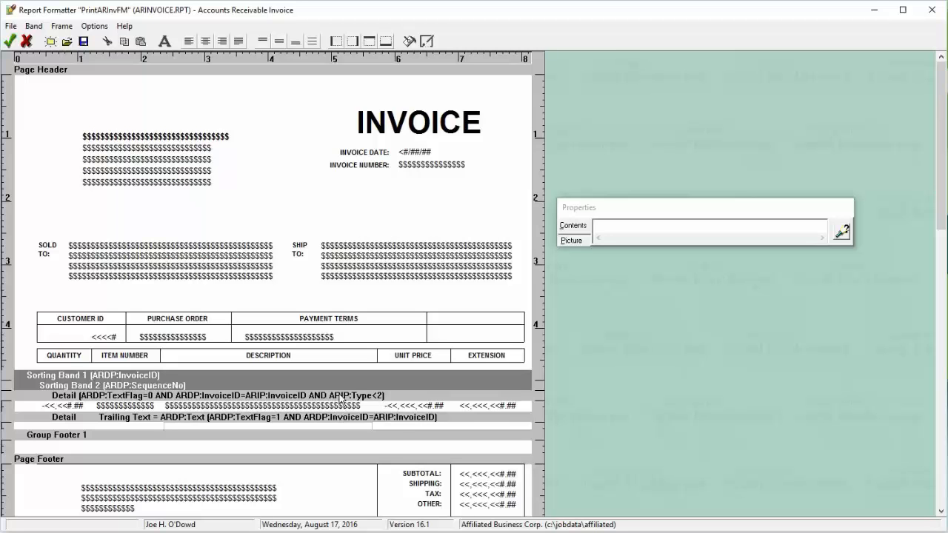
Save a copy of the invoice report under the file name My Invoice
left_click(11, 28)
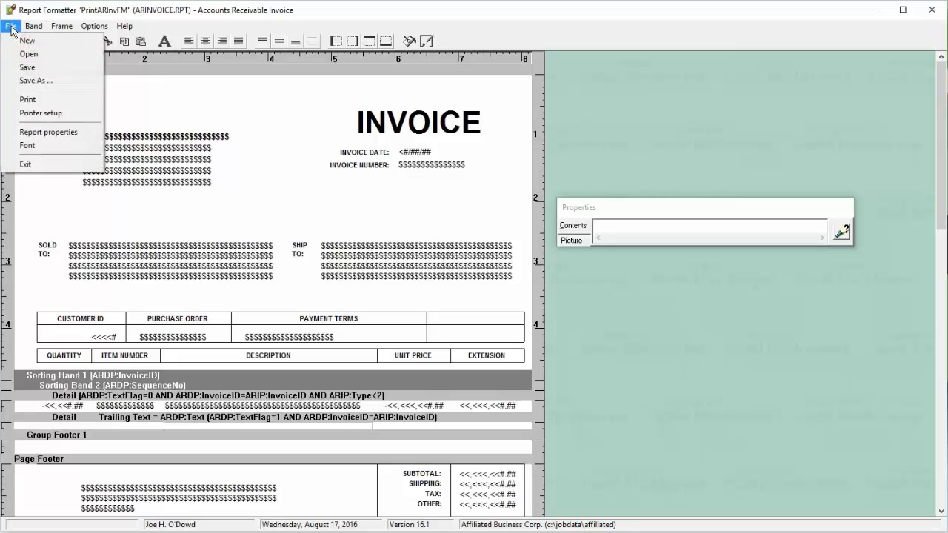
left_click(47, 81)
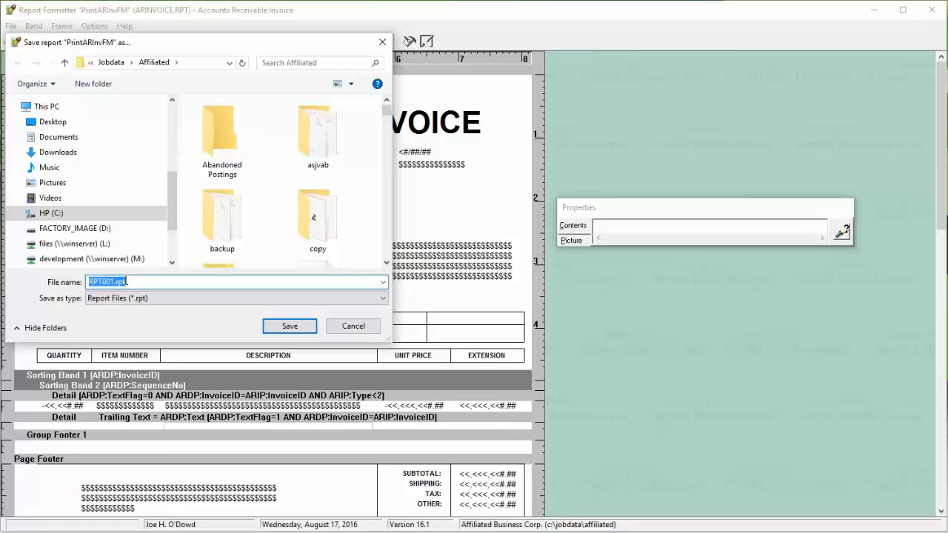
type("My Invoice")
key("Tab")
left_click(267, 330)
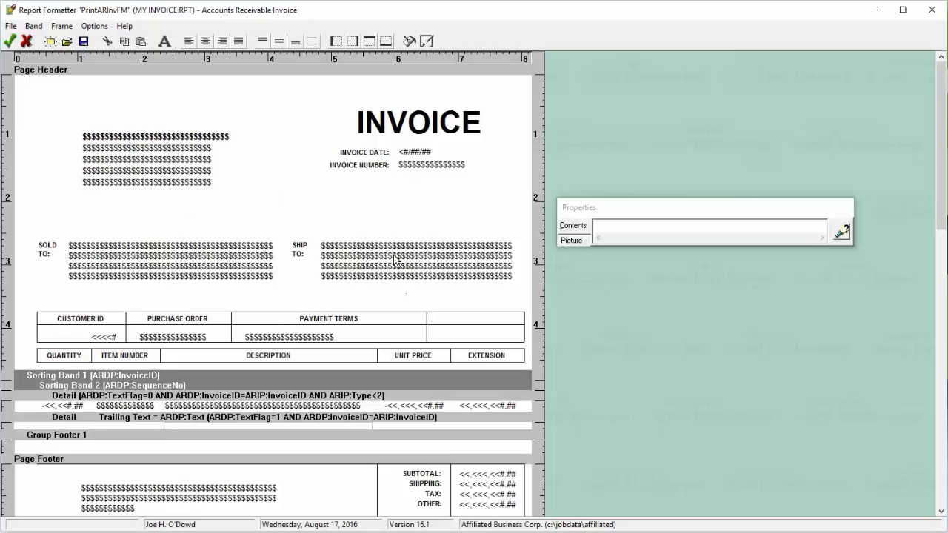
Inspect the contents of the lower company address lines in the invoice's page header
left_click(184, 191)
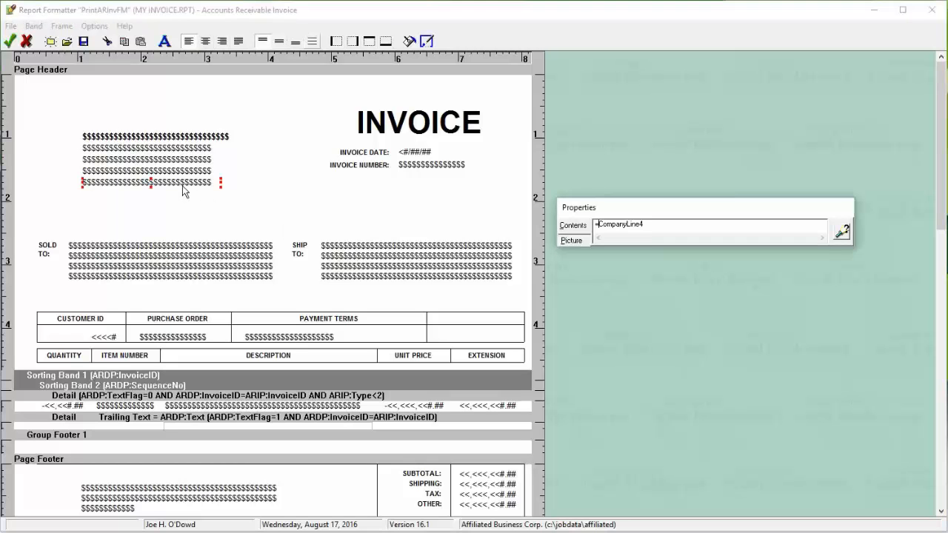
left_click(184, 173)
left_click(178, 159)
Add a new frame in the empty area of the page header between the company address and the Sold To and Ship To blocks
left_click(249, 203)
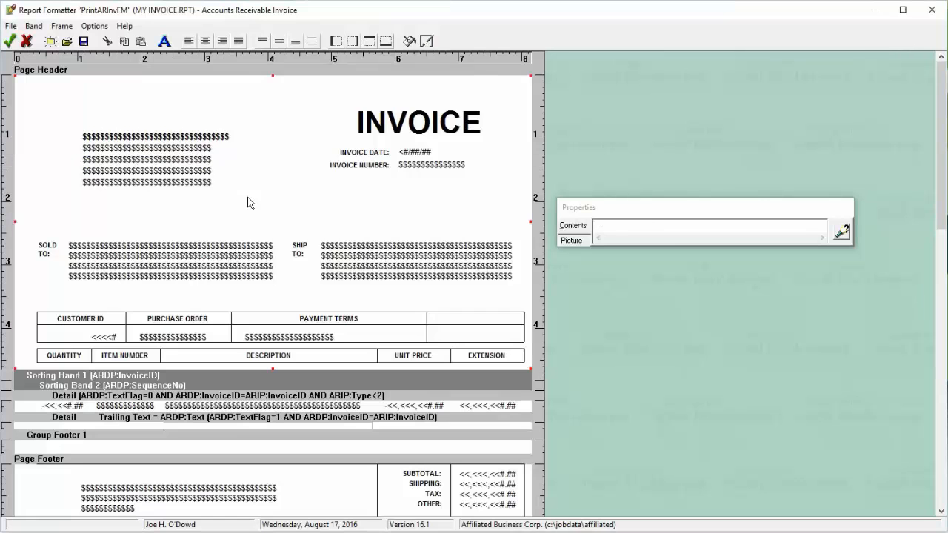
right_click(249, 203)
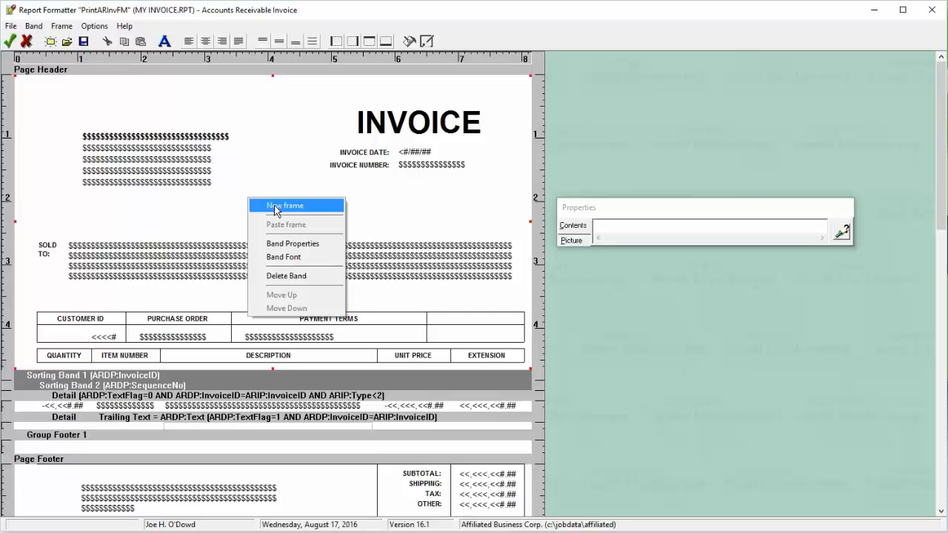
left_click(275, 206)
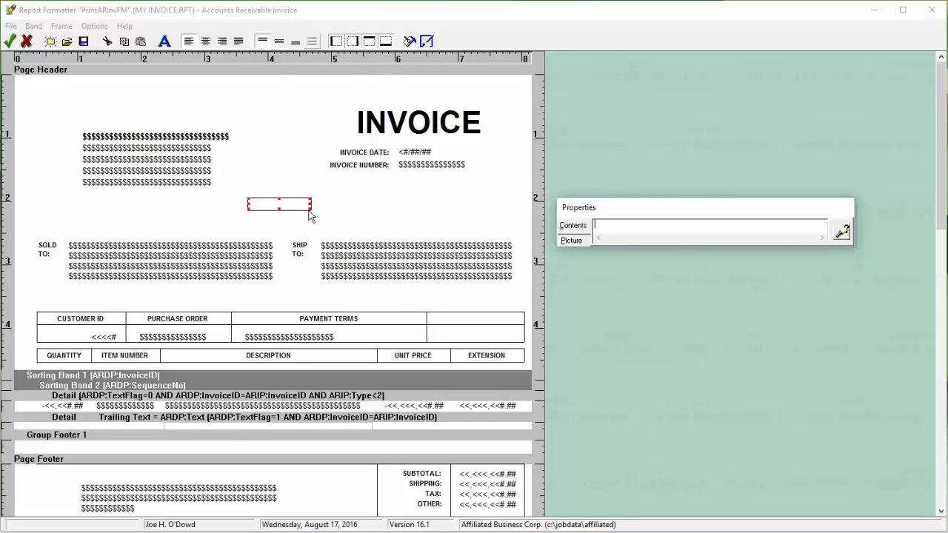
Set the new frame's contents to "This is a message about this invoice" in its properties
right_click(309, 215)
left_click(309, 214)
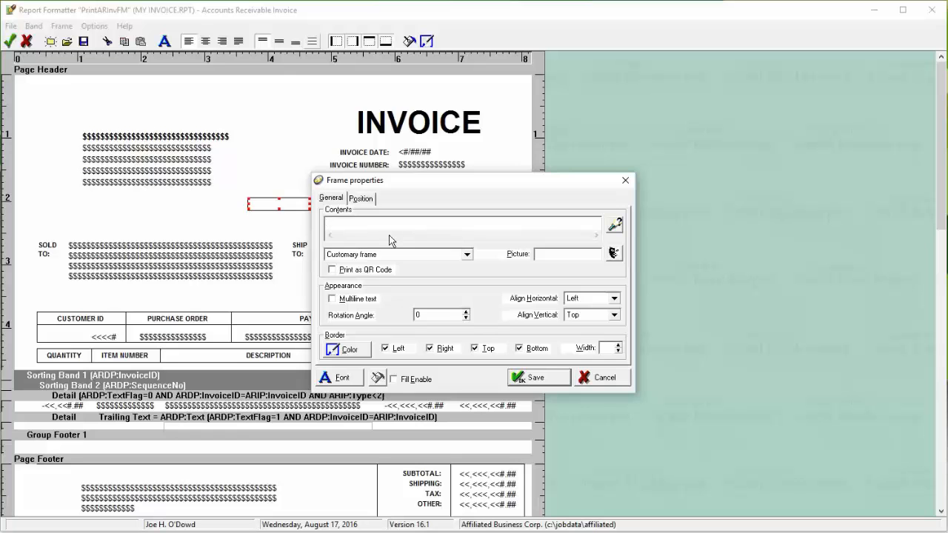
left_click(367, 223)
type("This is a message")
type("about this invoice")
Turn off the message frame's left, right, top and bottom borders and save its properties
left_click(385, 348)
left_click(429, 348)
left_click(474, 349)
left_click(519, 349)
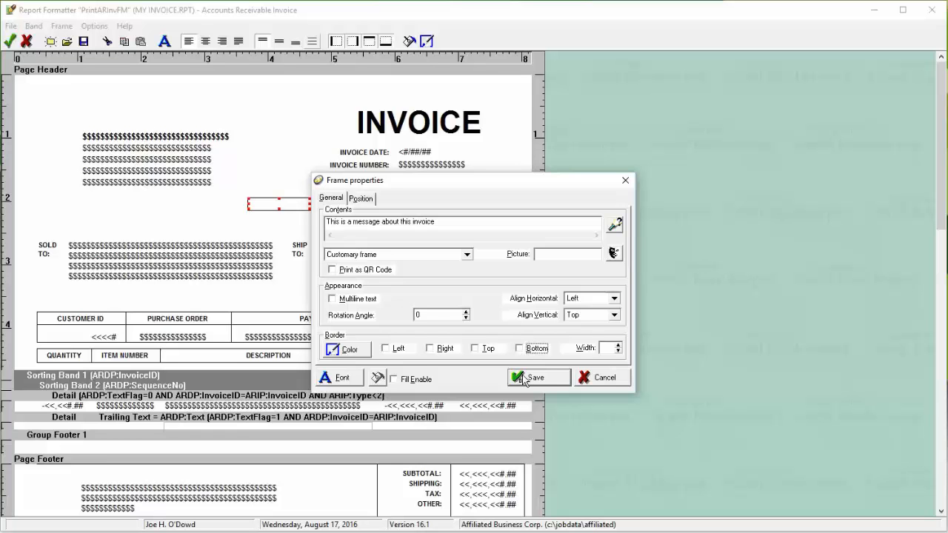
left_click(525, 380)
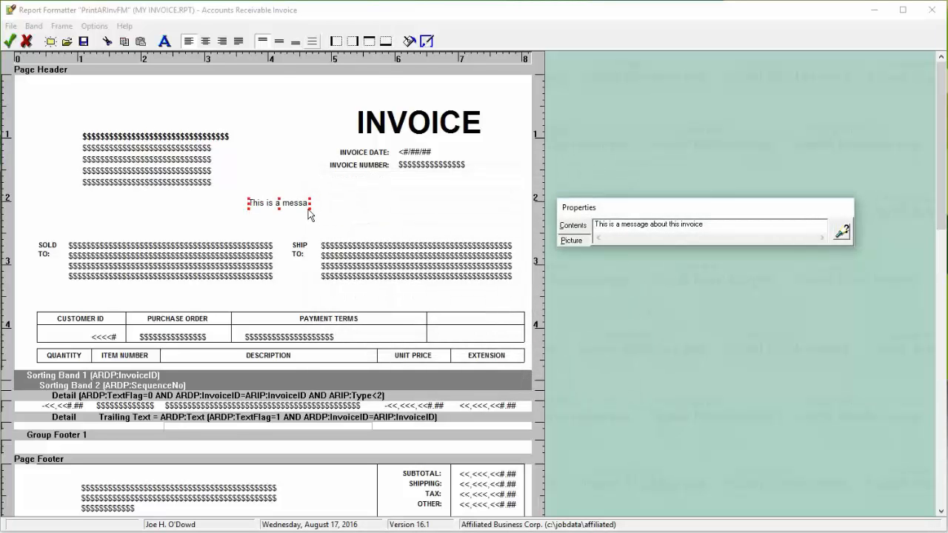
Widen the message frame to fit its full text and move it just above the Customer ID box, below the Sold To address
left_click_drag(310, 209, 404, 215)
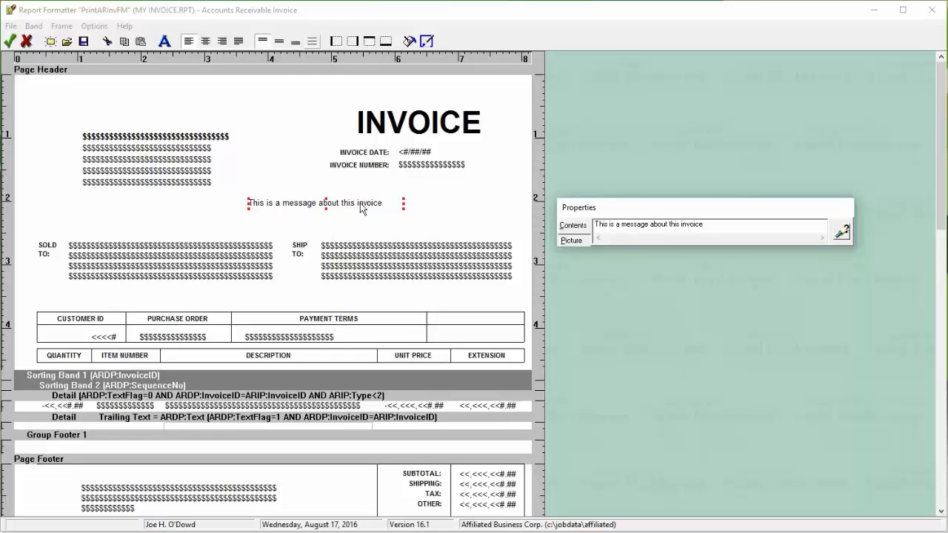
left_click_drag(361, 209, 153, 297)
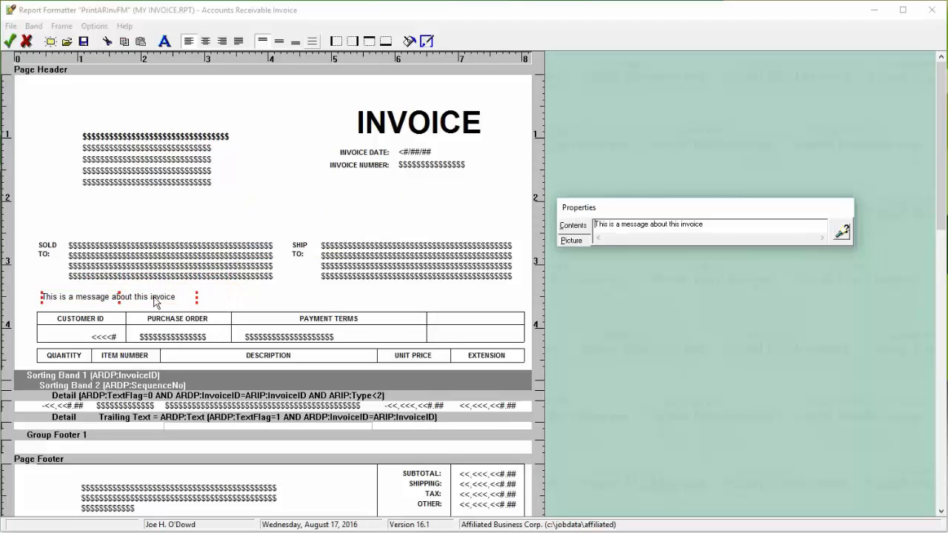
left_click(213, 303)
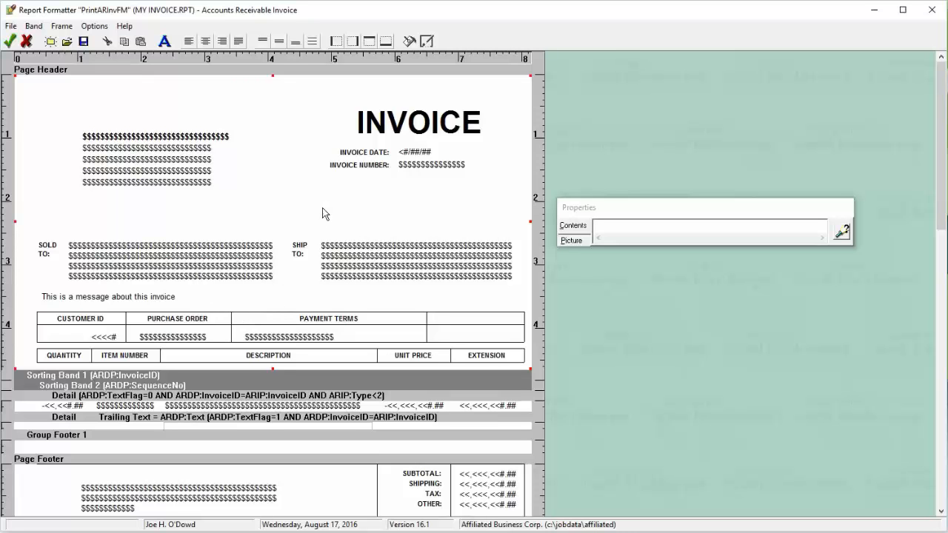
Add a second frame to the empty area of the page header and open its properties
right_click(280, 194)
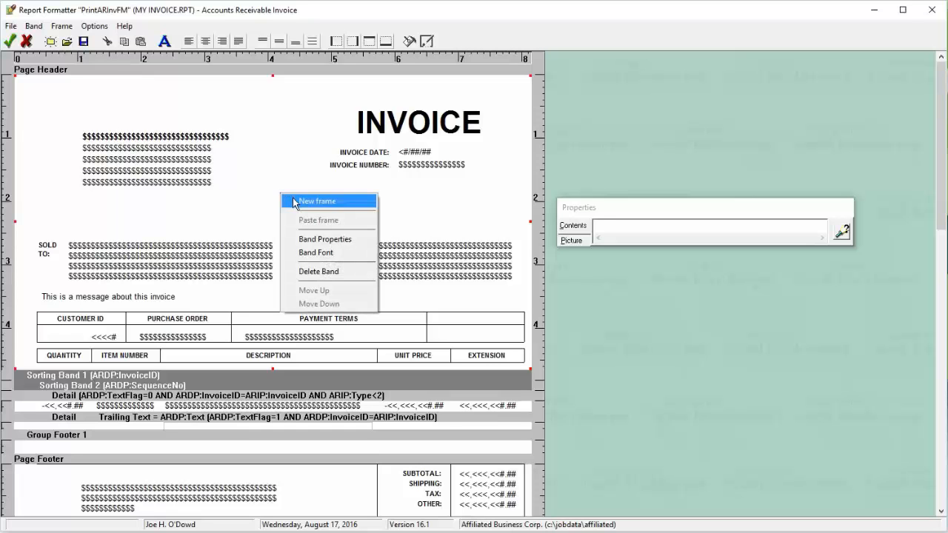
left_click(293, 202)
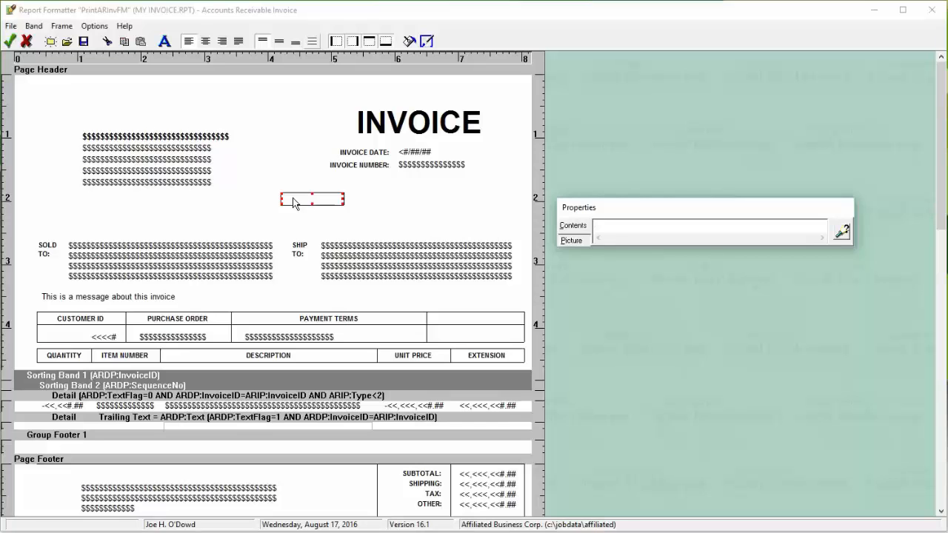
right_click(293, 203)
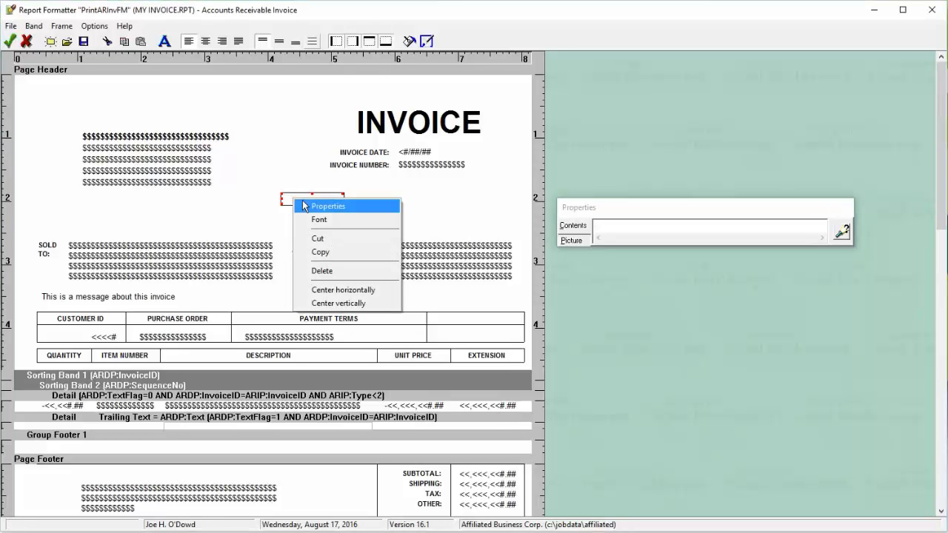
left_click(308, 206)
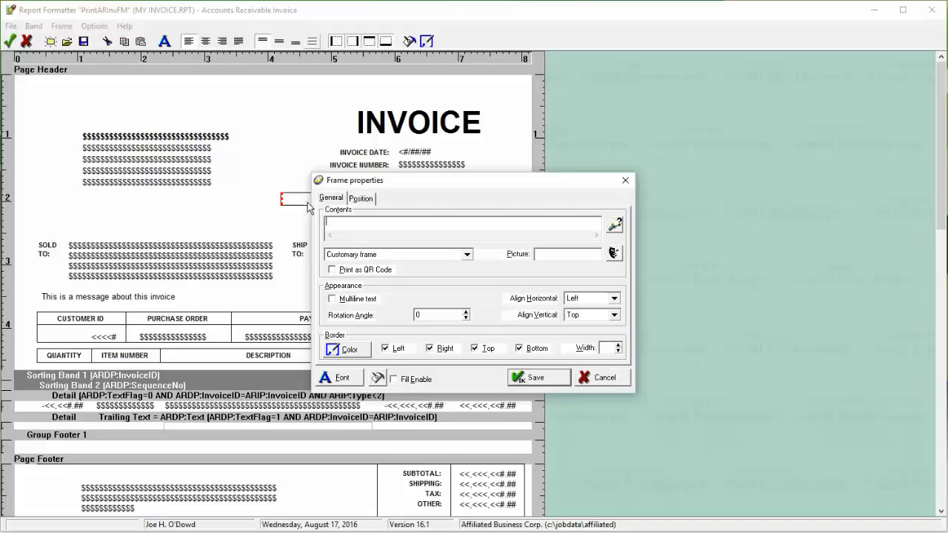
Open the dictionary for the second frame's contents and browse the fields of the ARInvPrt file down to its related files
left_click(614, 228)
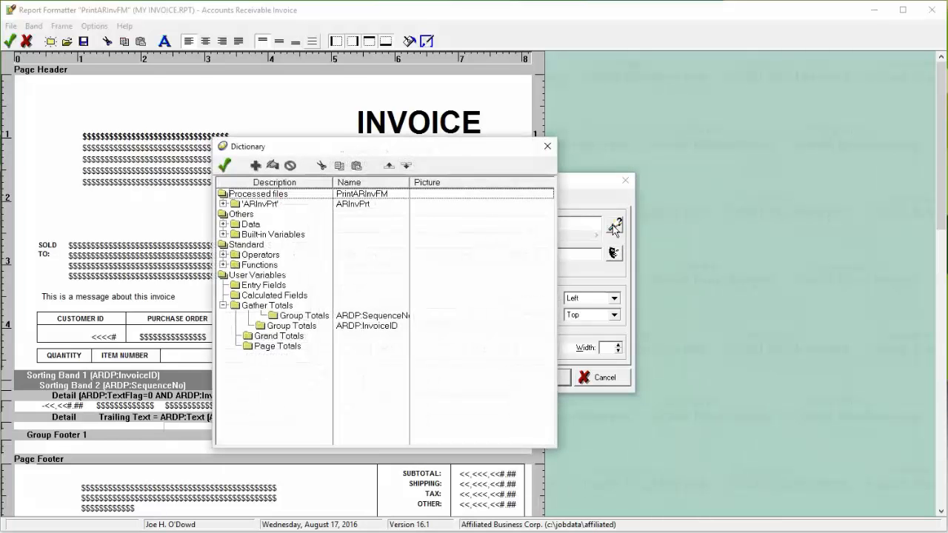
left_click(264, 205)
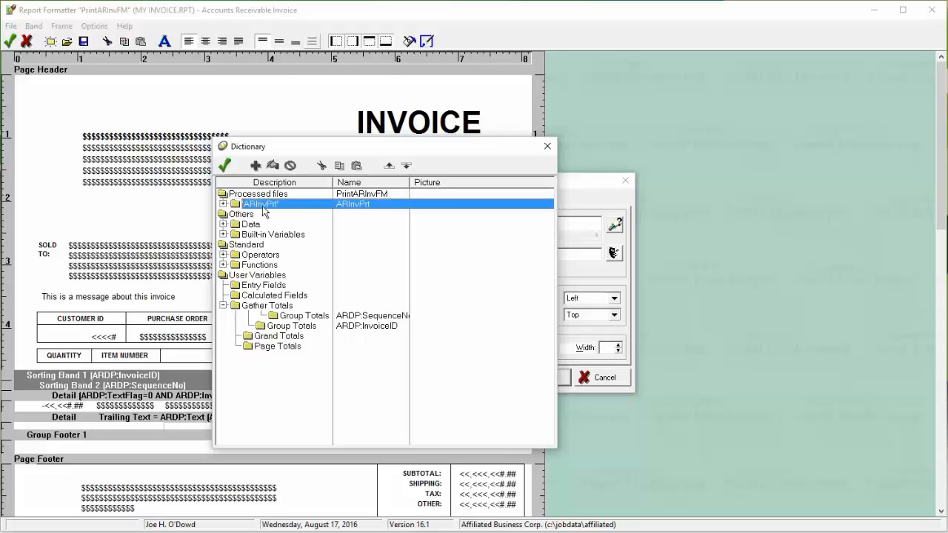
left_click(223, 204)
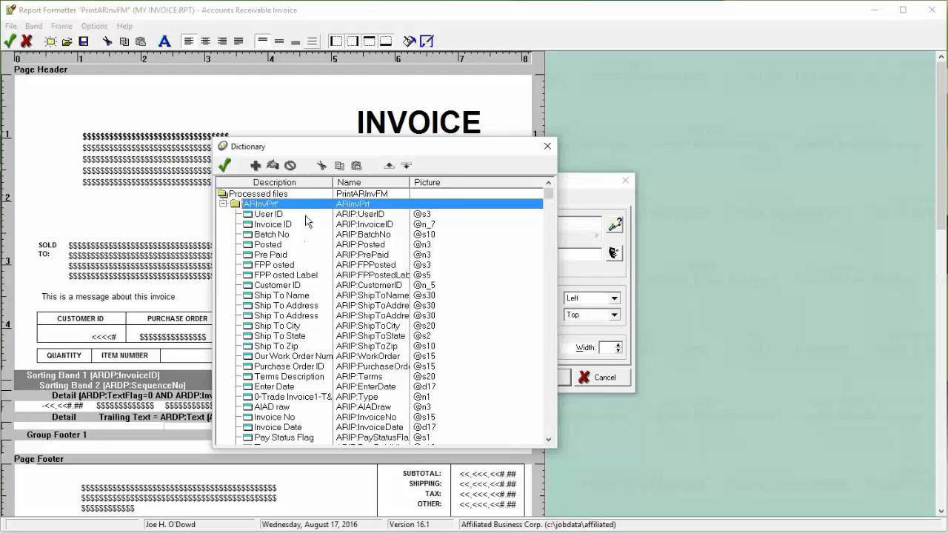
scroll(306, 224, "down", 5)
scroll(306, 224, "down", 11)
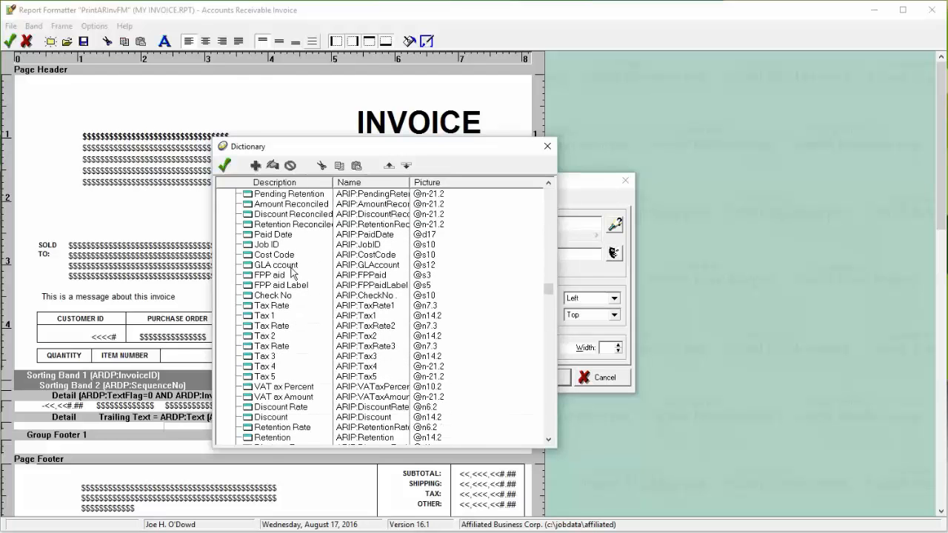
scroll(294, 283, "down", 9)
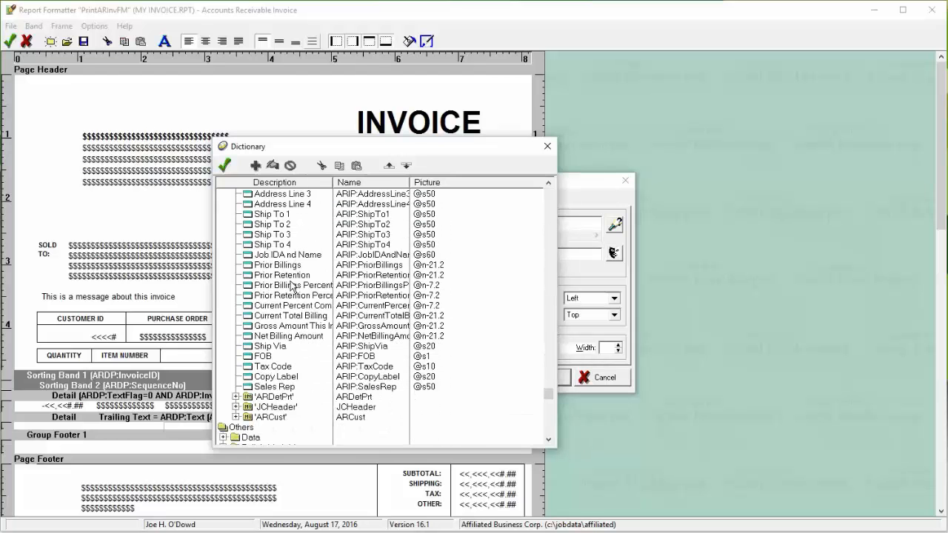
scroll(292, 286, "up", 1)
scroll(292, 286, "down", 3)
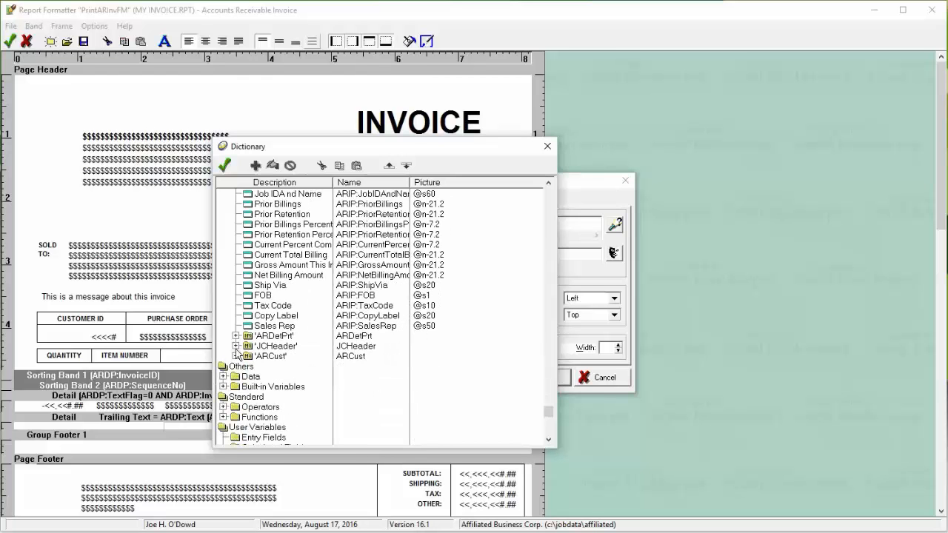
Set the second frame's contents to the Email field of the ARCust file
left_click(235, 356)
left_click(268, 359)
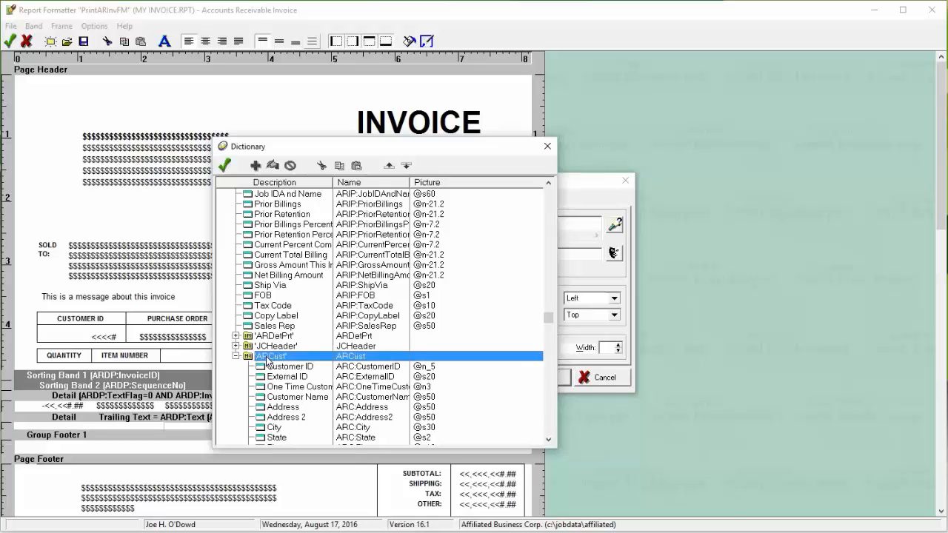
scroll(286, 392, "down", 6)
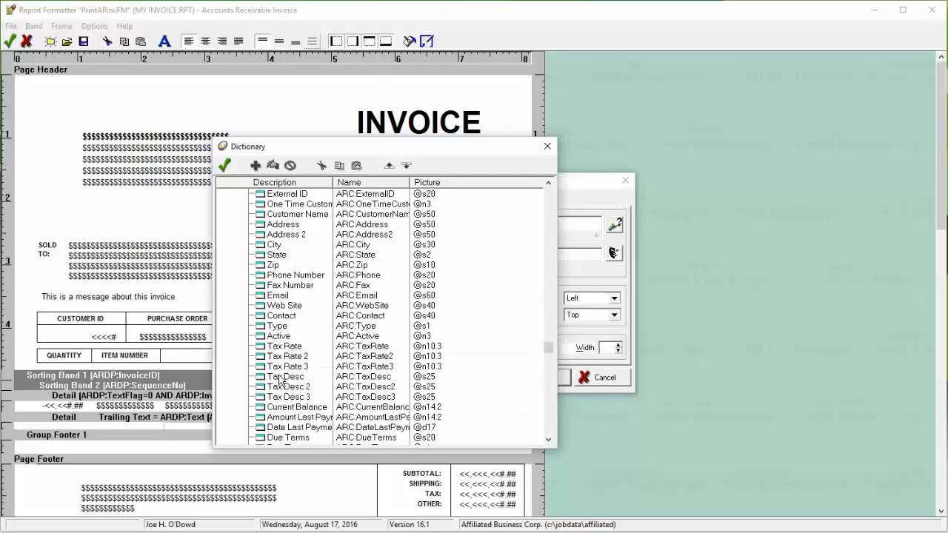
scroll(281, 380, "up", 1)
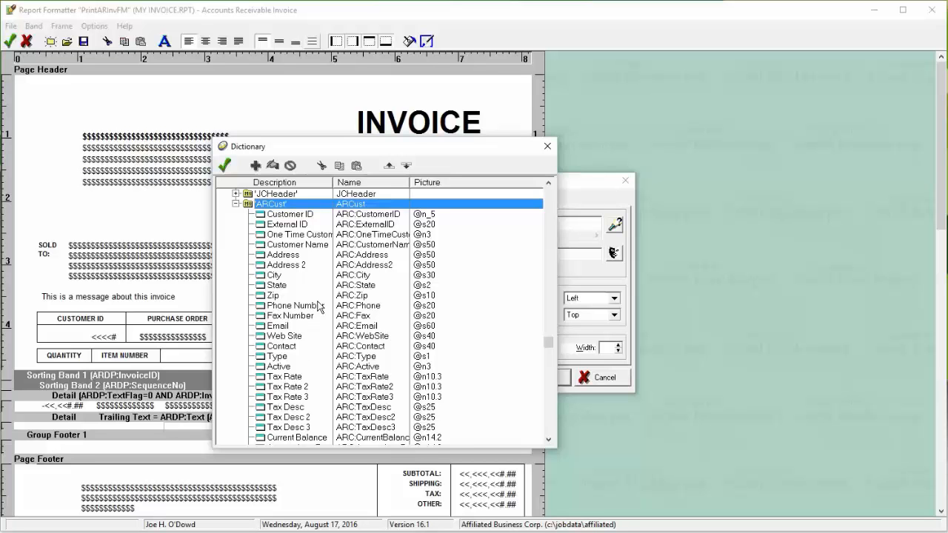
left_click(290, 330)
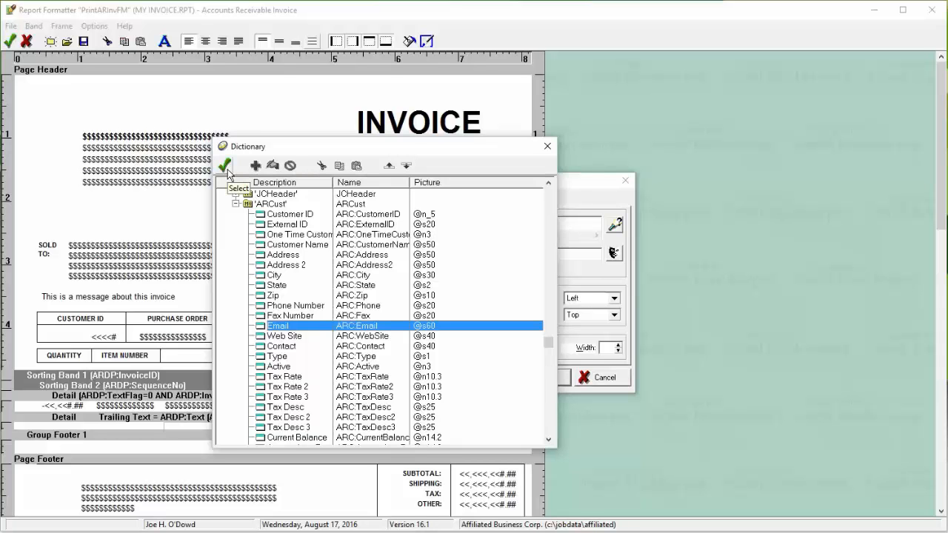
left_click(225, 166)
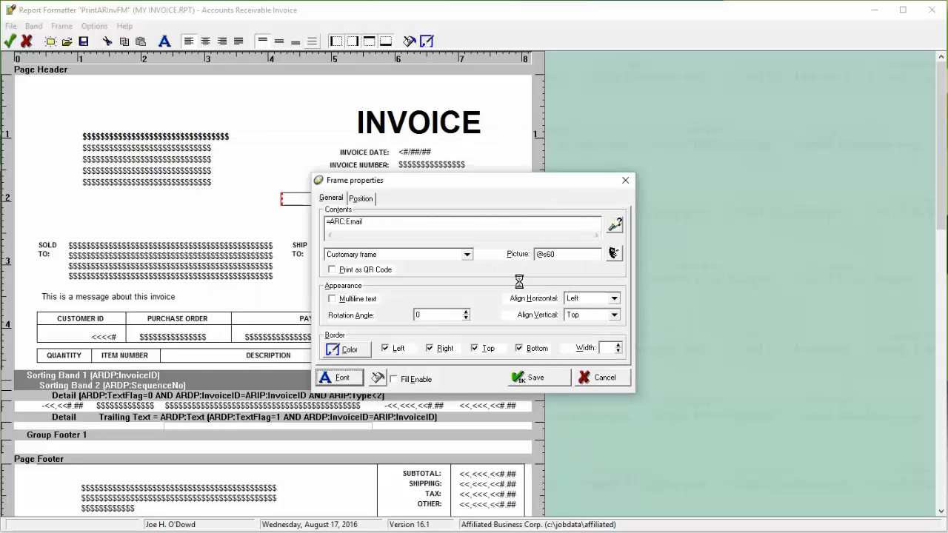
Set the email frame's font size to 14, save its properties, and place it, enlarged, below the Invoice Number
left_click(513, 338)
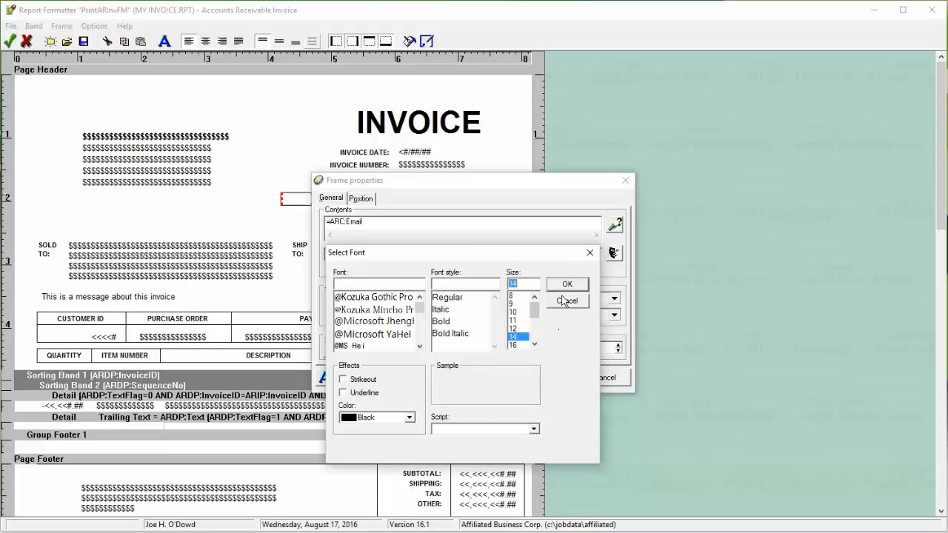
left_click(571, 287)
left_click(551, 377)
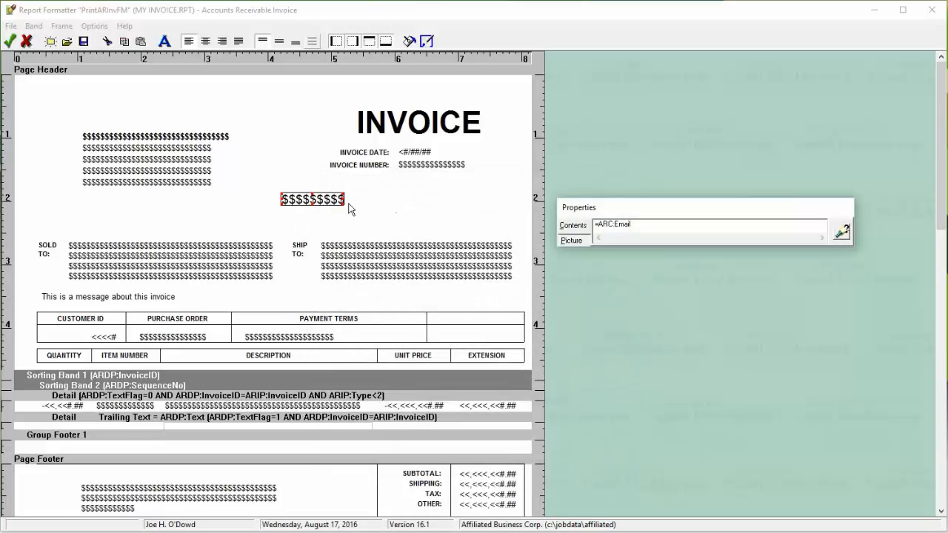
left_click_drag(341, 201, 481, 211)
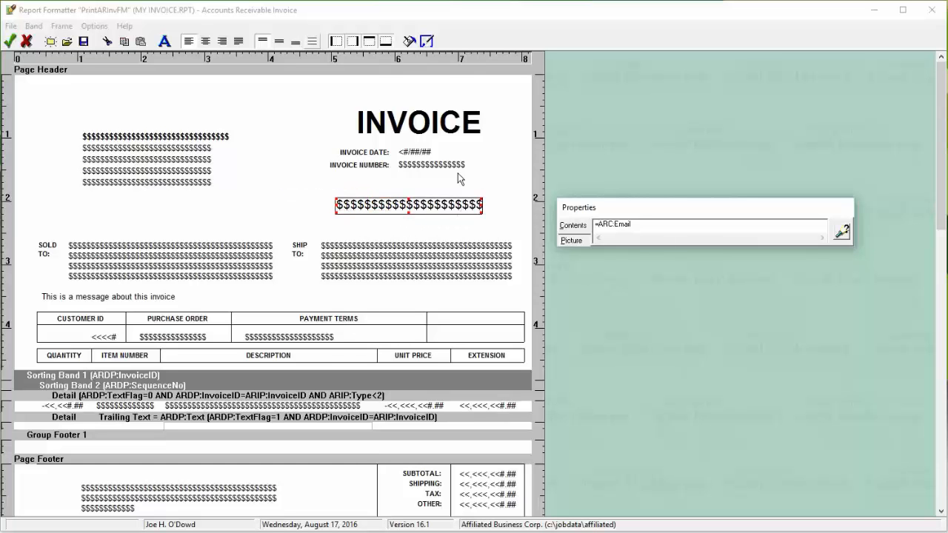
Add a third frame to the page header and enlarge it to fill the space between the company address and the Sold To block
left_click(337, 227)
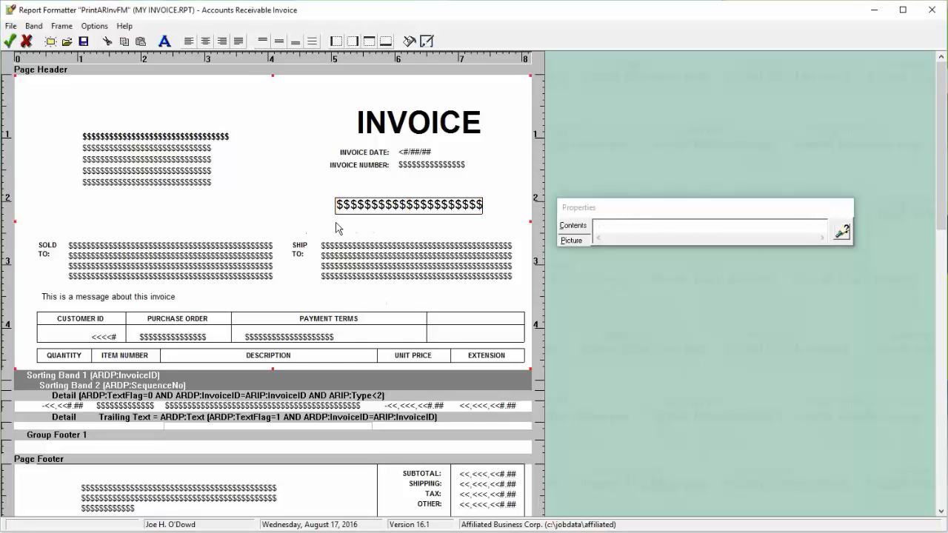
right_click(351, 229)
left_click(392, 236)
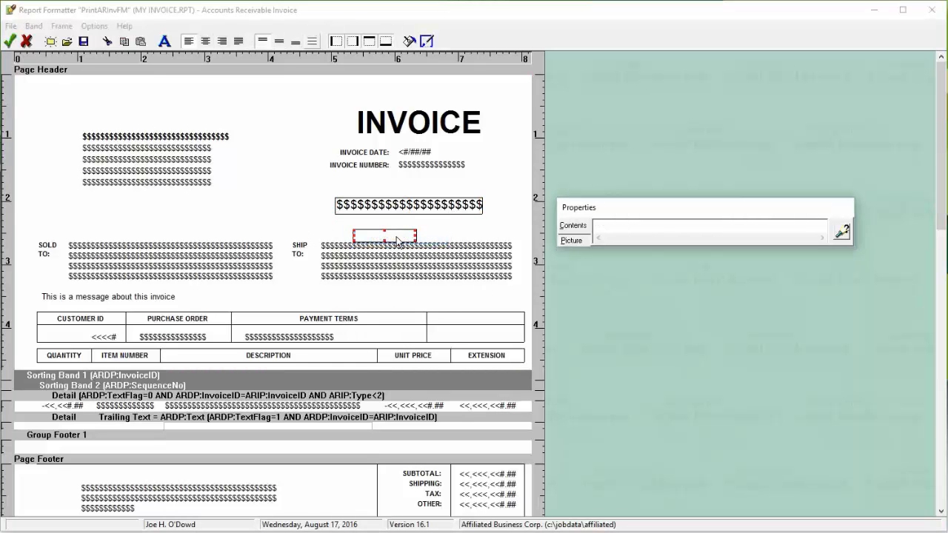
left_click_drag(405, 235, 91, 198)
left_click(168, 216)
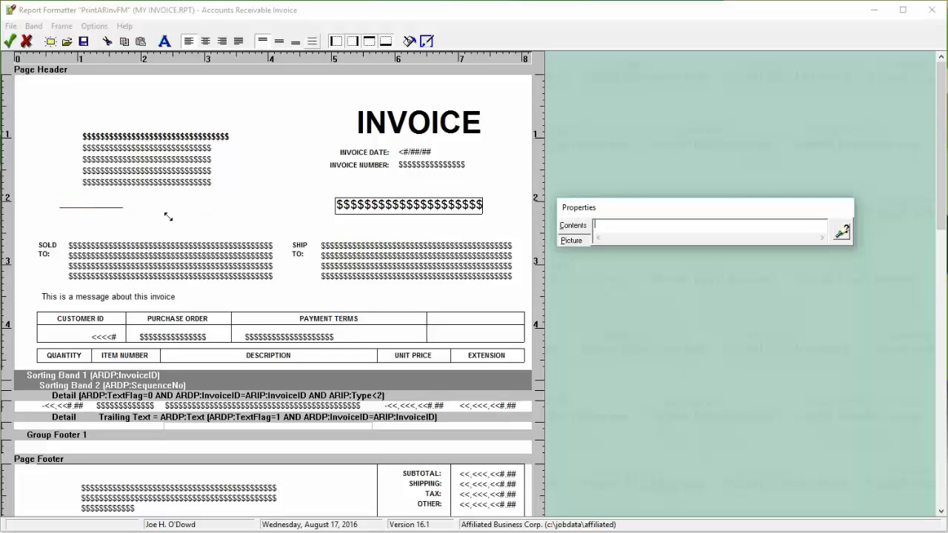
left_click_drag(168, 216, 295, 237)
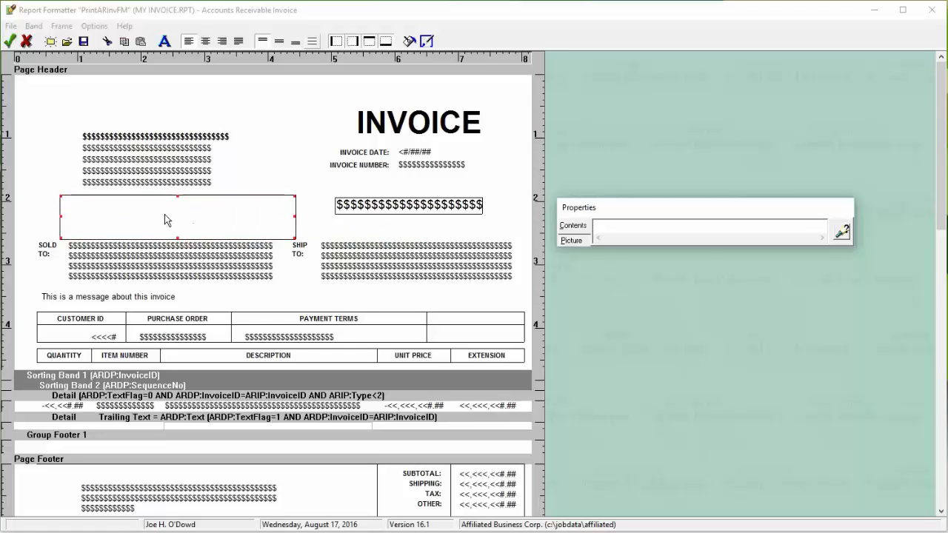
Turn off the third frame's left, right, top and bottom borders and change its type to Mail merge
right_click(165, 215)
left_click(194, 223)
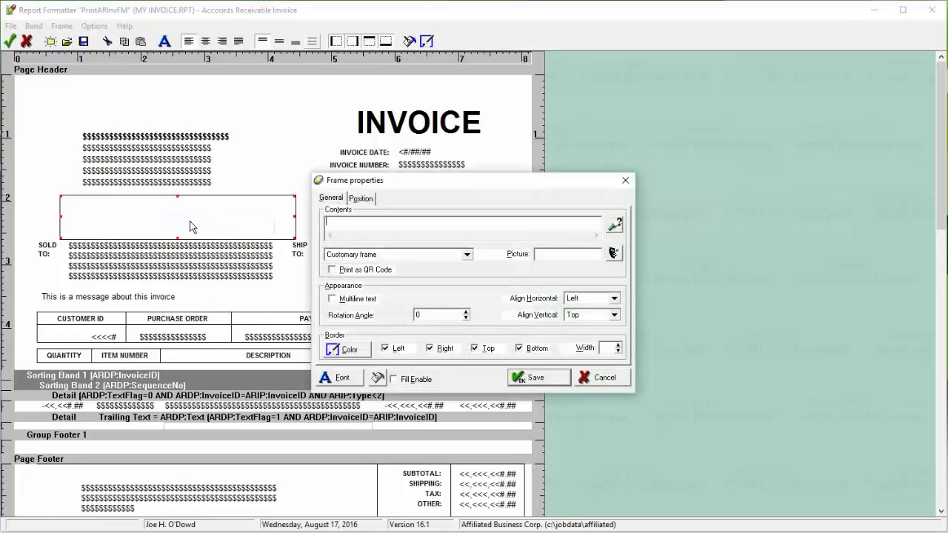
left_click(477, 349)
left_click(529, 351)
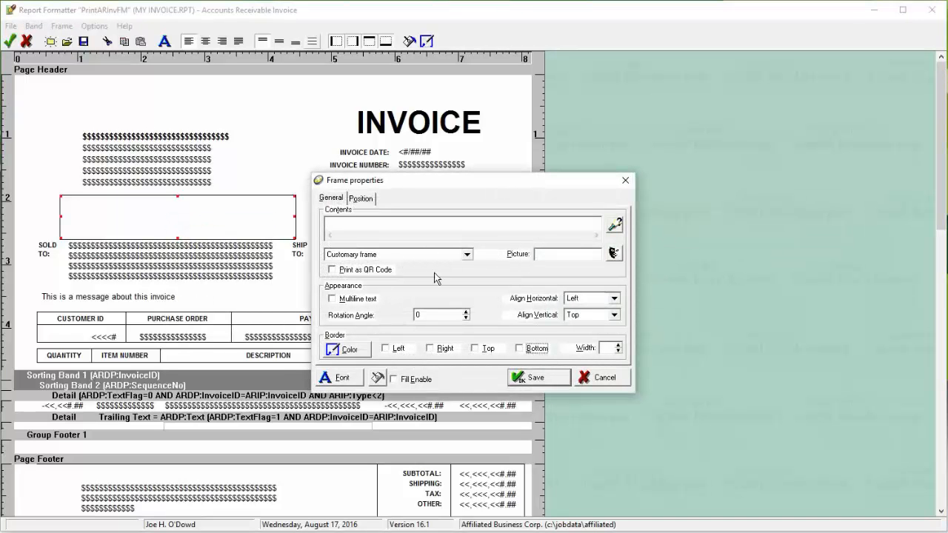
left_click(364, 255)
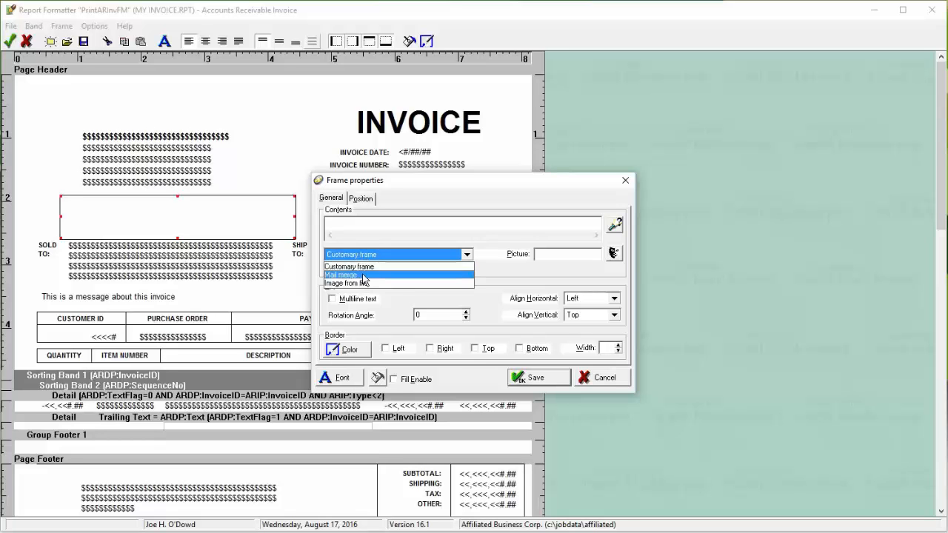
left_click(364, 275)
Enter "This is a paragraph of information" as the mail merge frame's plain text and move it to the rich text version
left_click(564, 254)
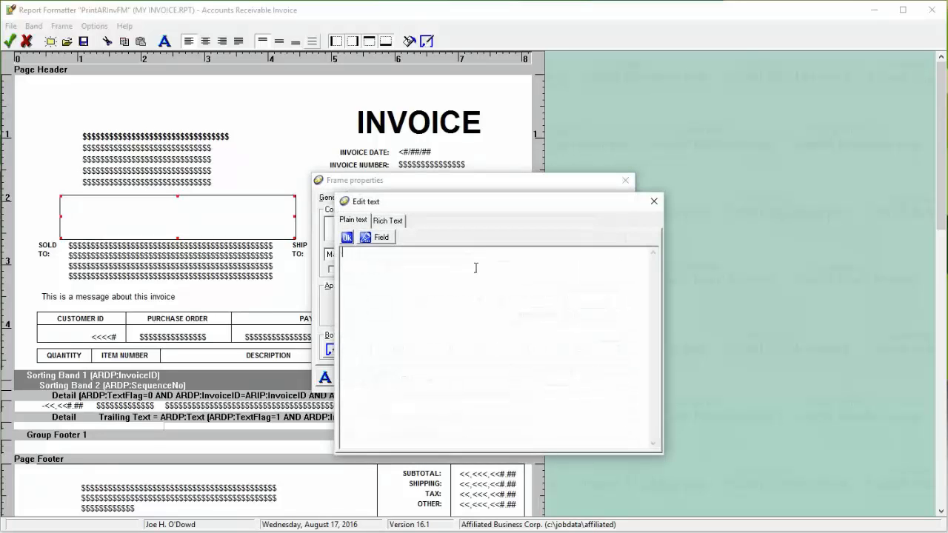
type("This is a paragraph of information")
key("ctrl+a")
key("ctrl+c")
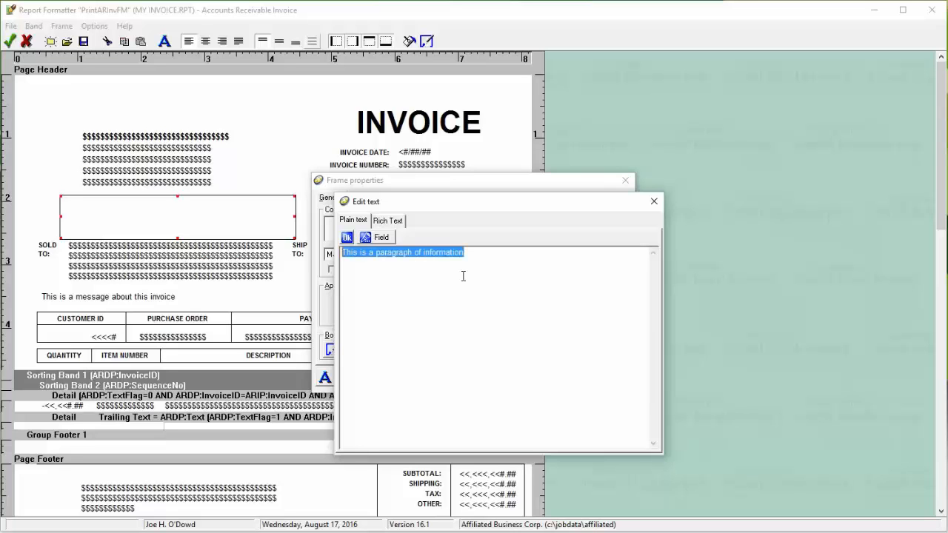
key("Delete")
left_click(388, 223)
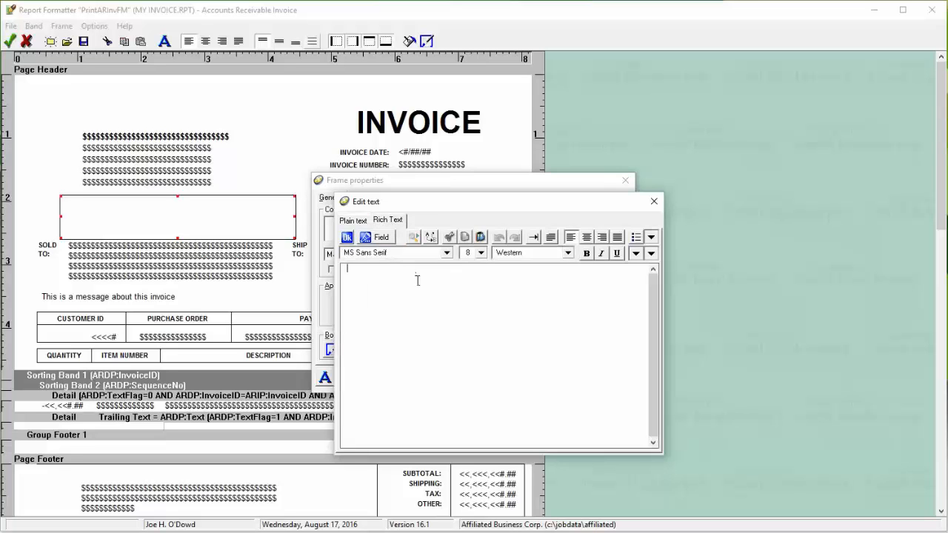
key("ctrl+v")
Reword the rich text to read "This is a paragraph with an invoice due on"
double_click(398, 269)
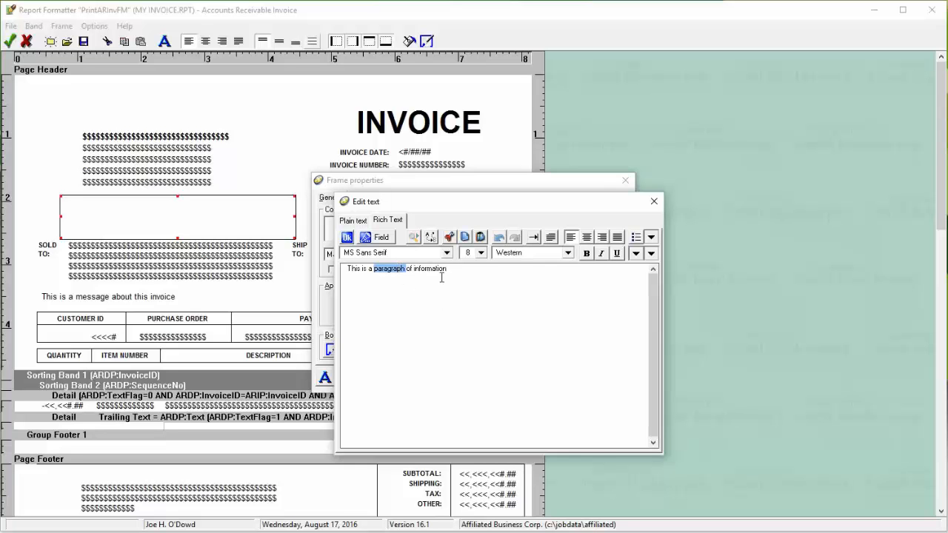
left_click_drag(447, 270, 414, 269)
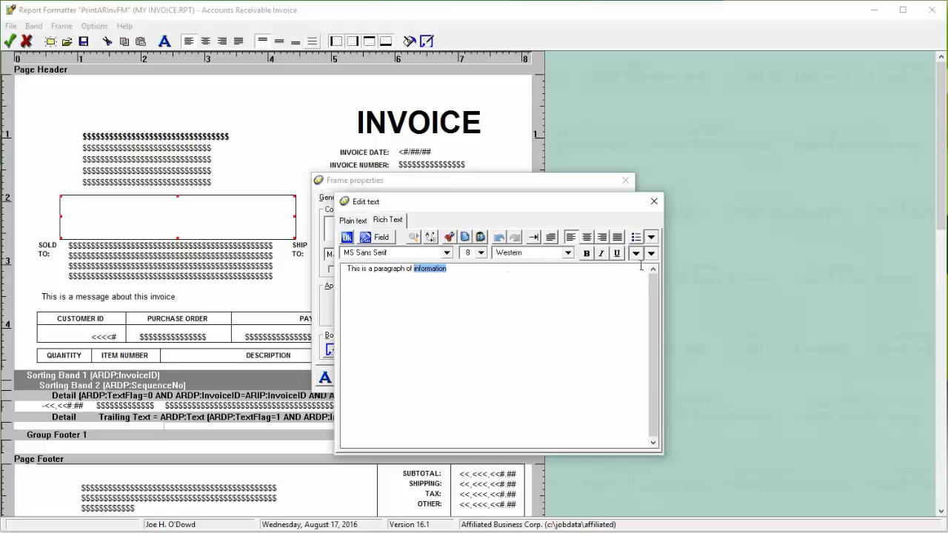
key("BackSpace")
key("BackSpace")
key("BackSpace")
key("BackSpace")
type("whe")
key("BackSpace")
key("BackSpace")
type("ith")
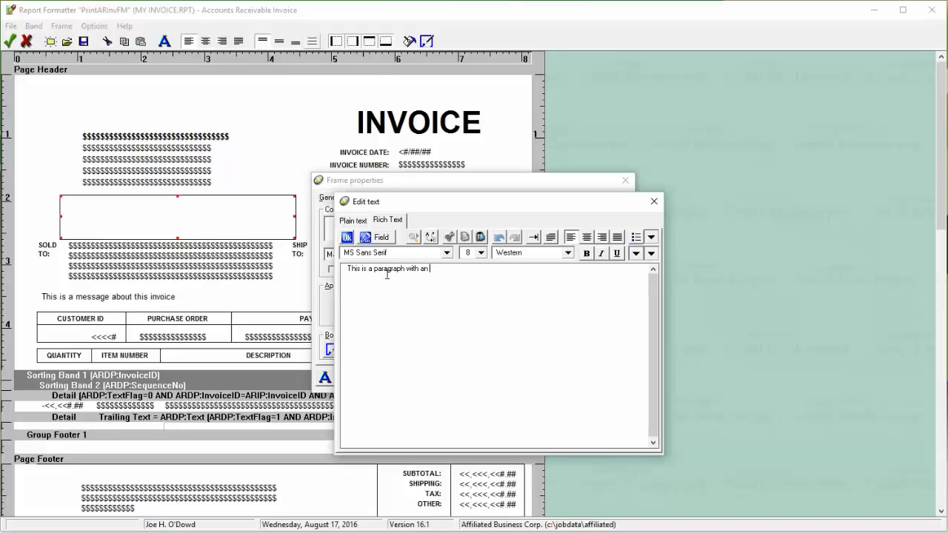
key("BackSpace")
key("BackSpace")
Insert the Due Date field (ARIP:DueDate) from the dictionary at the end of the rich text sentence
left_click(364, 238)
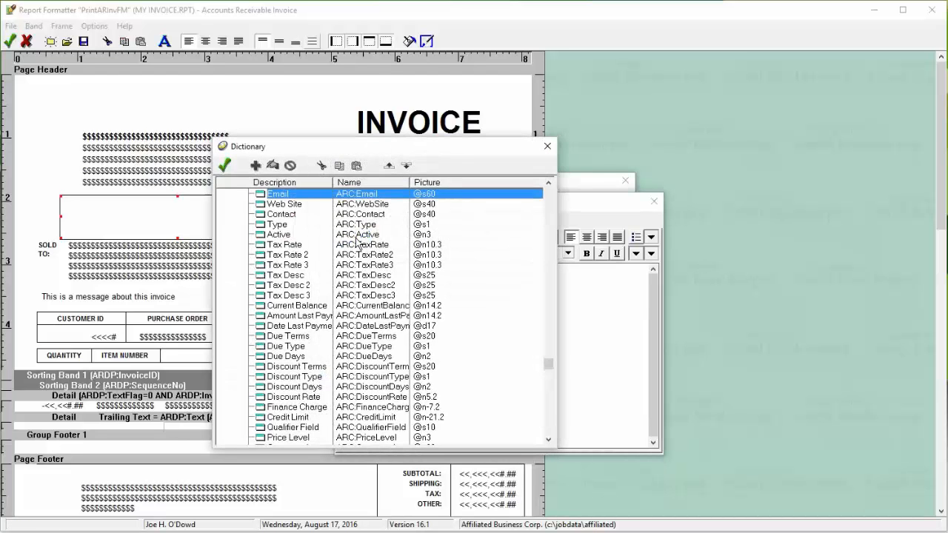
scroll(359, 241, "up", 12)
scroll(357, 242, "up", 5)
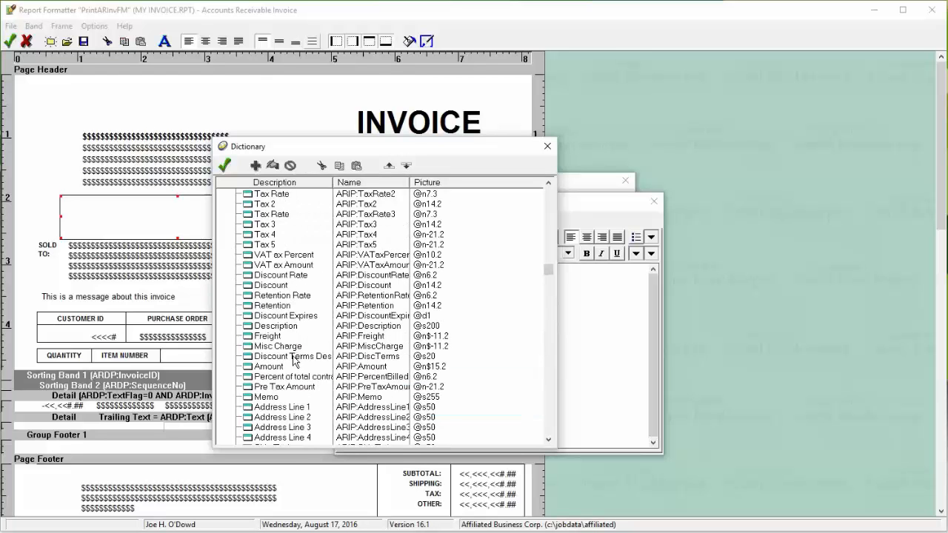
scroll(294, 317, "up", 3)
scroll(294, 317, "up", 3)
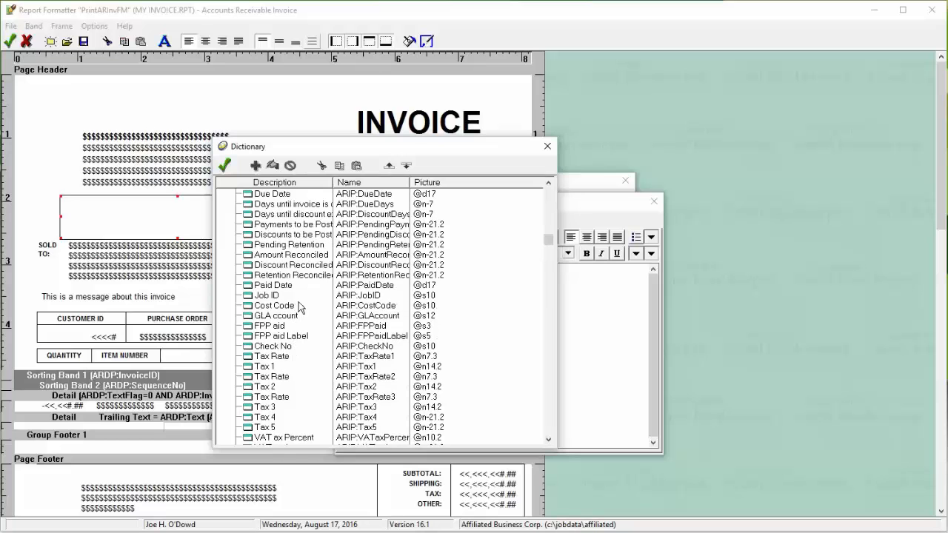
double_click(290, 195)
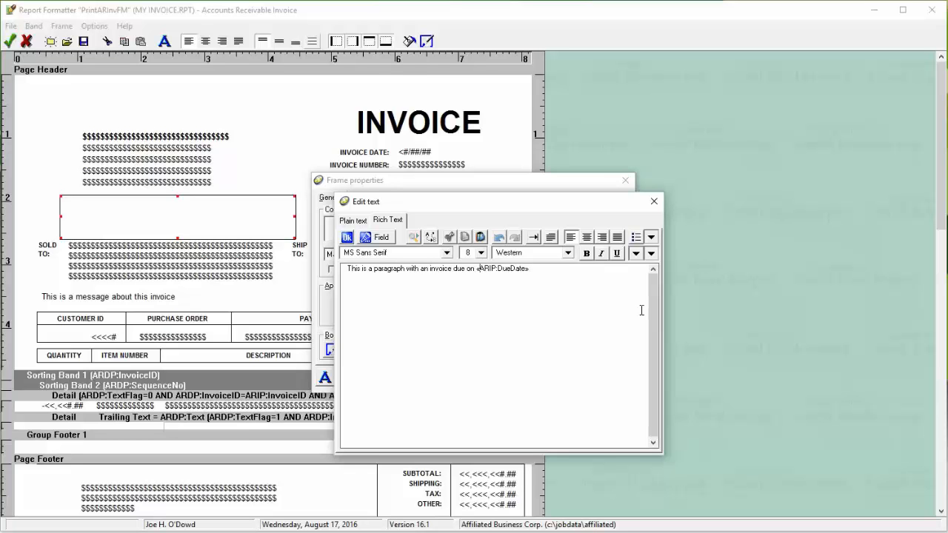
type("format(ARIP:DueDate,@d4)")
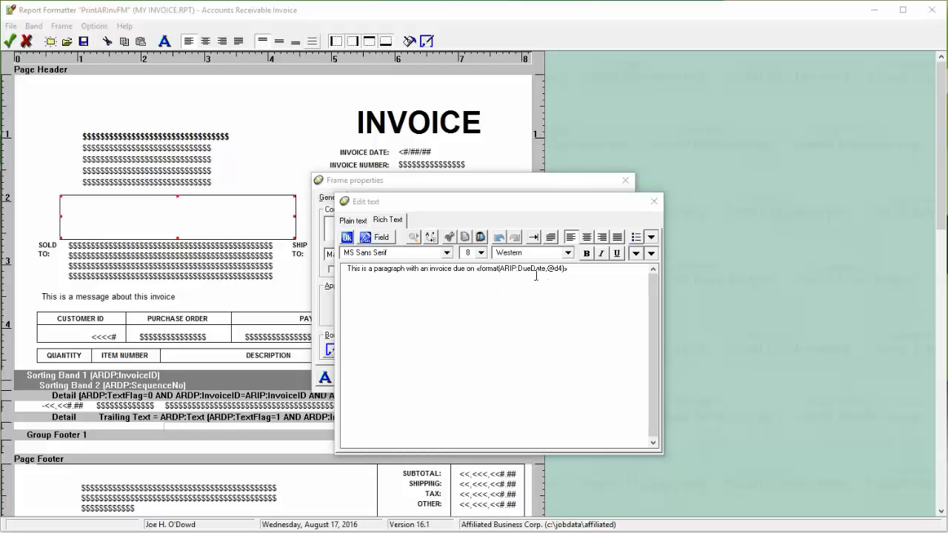
left_click(346, 237)
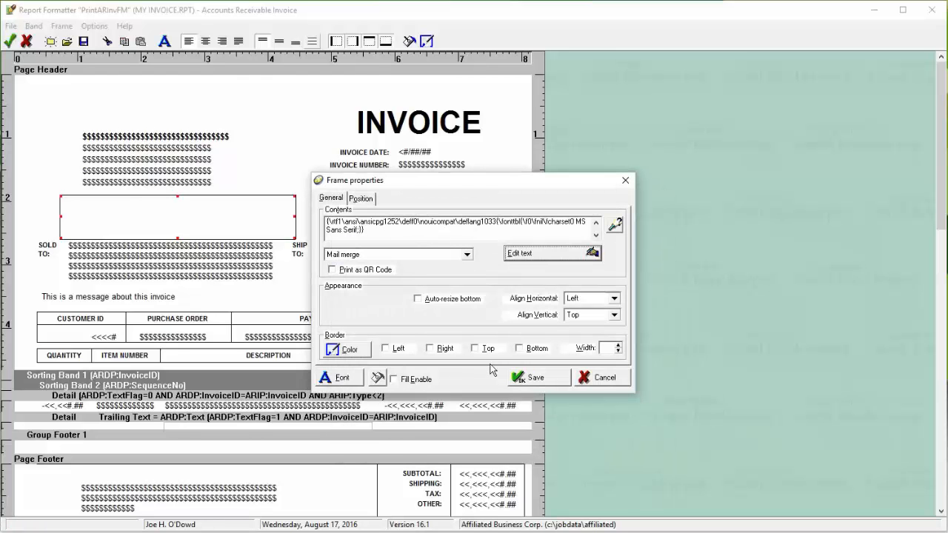
left_click(520, 378)
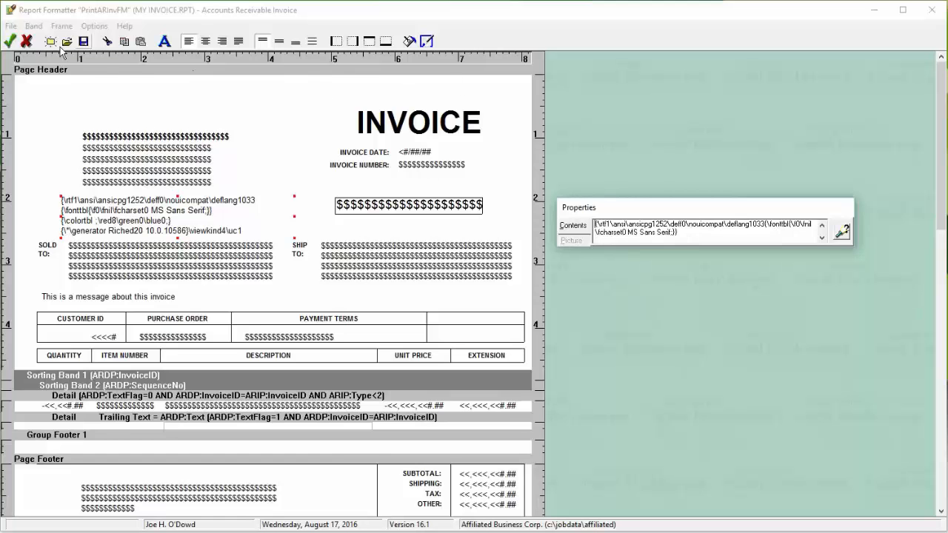
Accept the form design, print the My Invoice.rpt form and close FormMaker
left_click(10, 42)
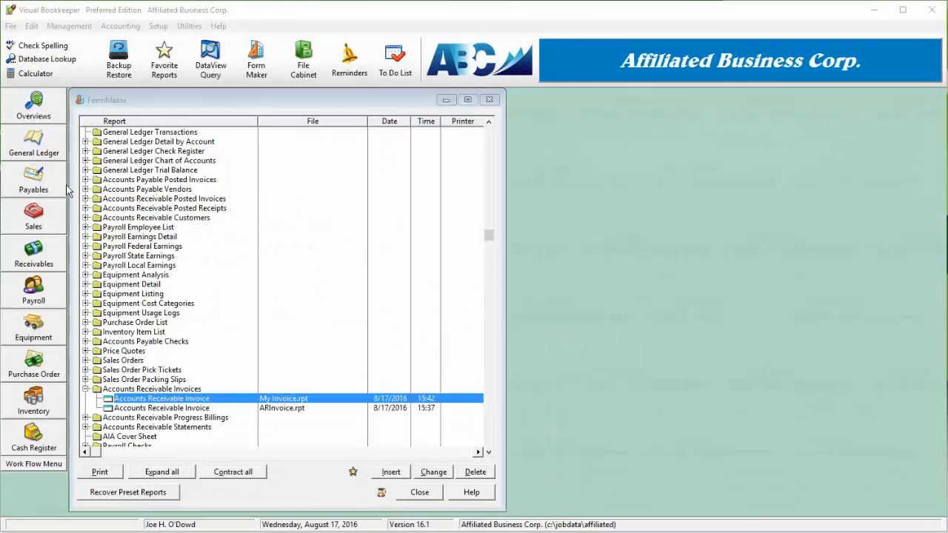
left_click(102, 477)
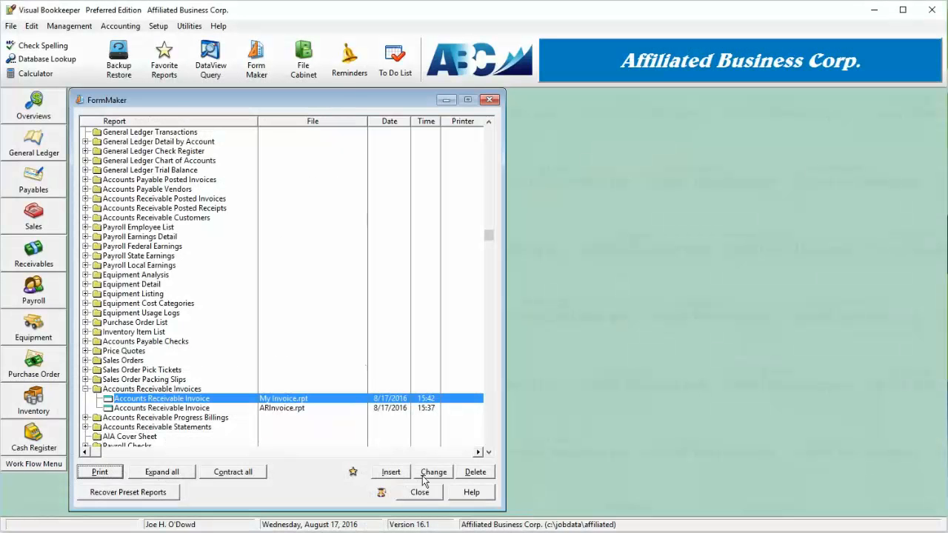
left_click(419, 491)
Set the invoice format to FormMaker in the Accounts Receivable setup options for invoices and statements
left_click(159, 26)
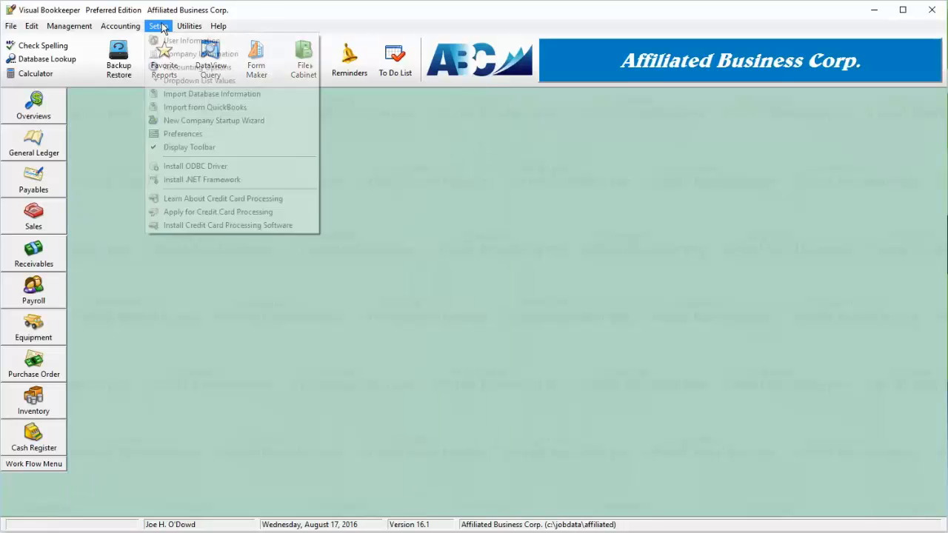
mouse_move(200, 68)
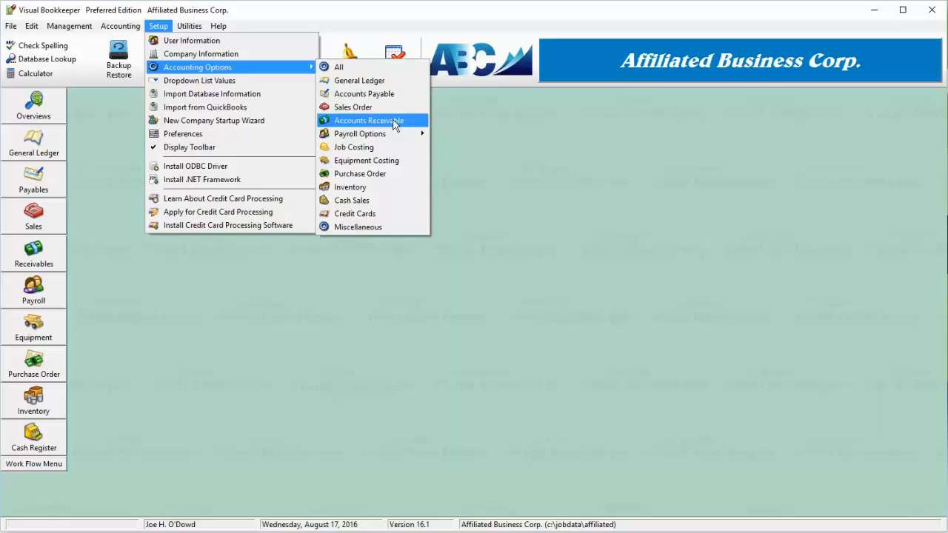
left_click(394, 123)
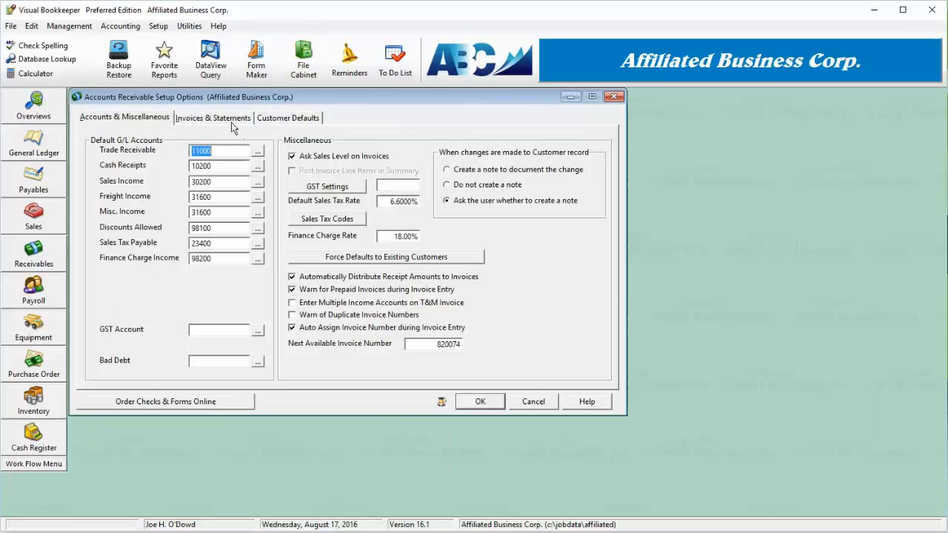
left_click(222, 119)
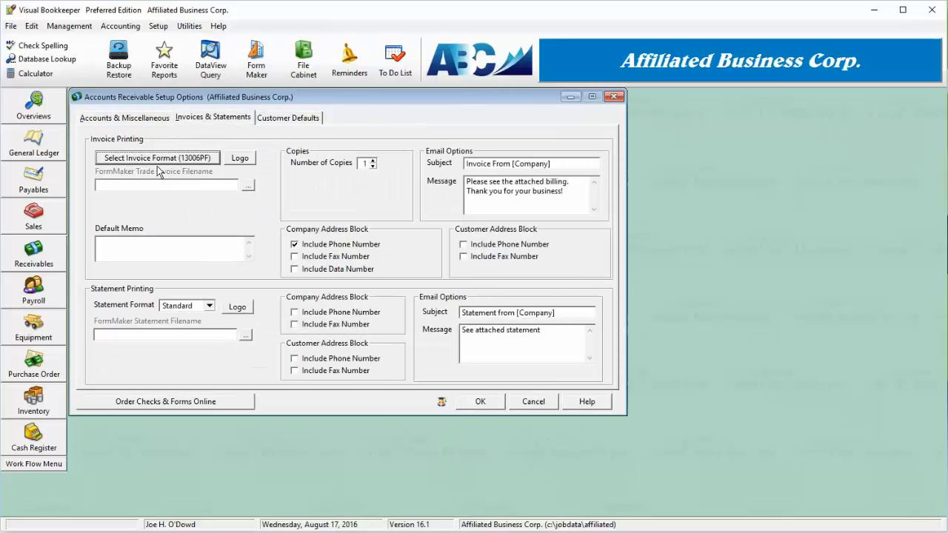
left_click(207, 163)
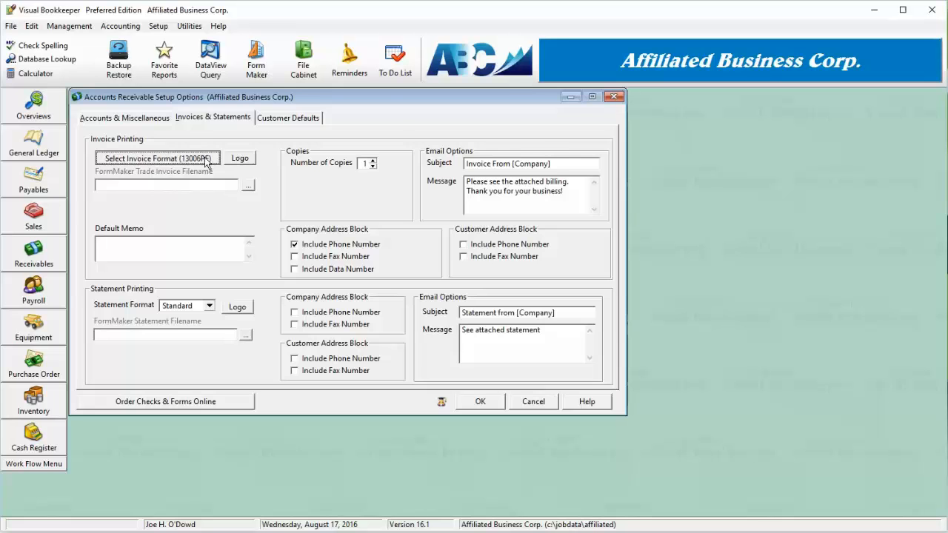
left_click(113, 196)
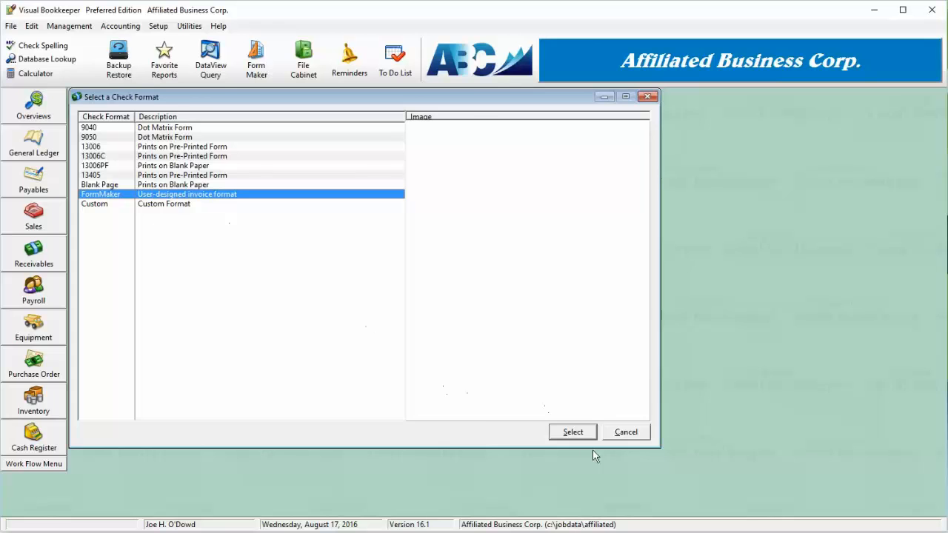
left_click(572, 431)
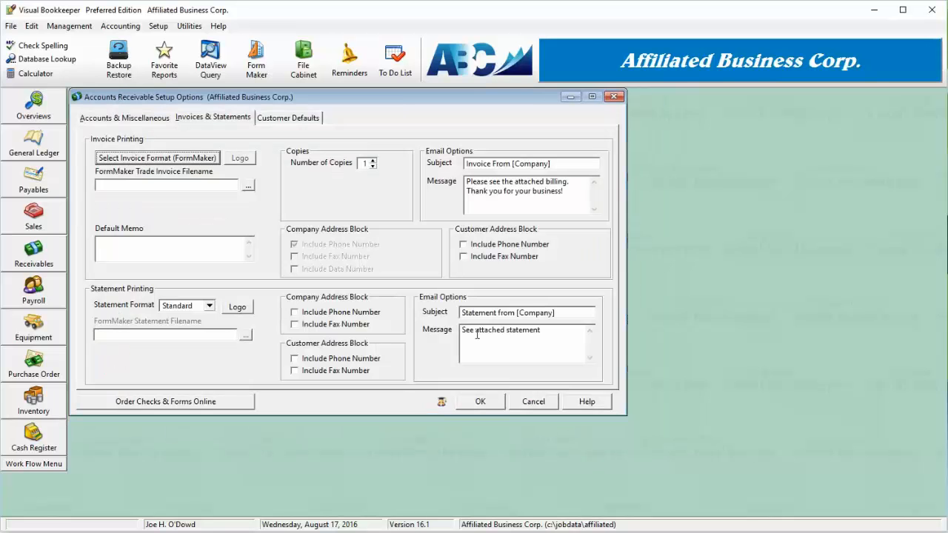
Assign C:\Jobdata\Affiliated\My Invoice.rpt as the FormMaker trade invoice file and save the Accounts Receivable setup options
left_click(248, 187)
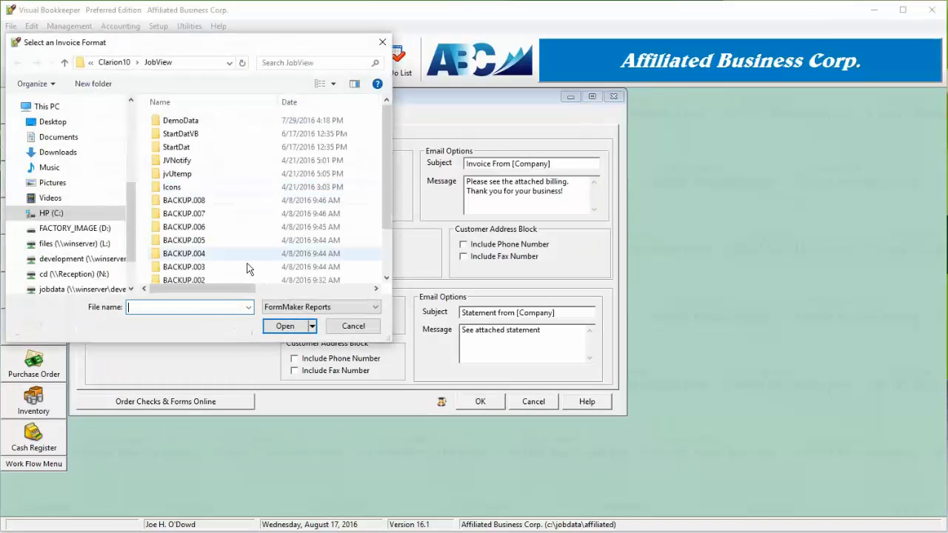
type("c:")
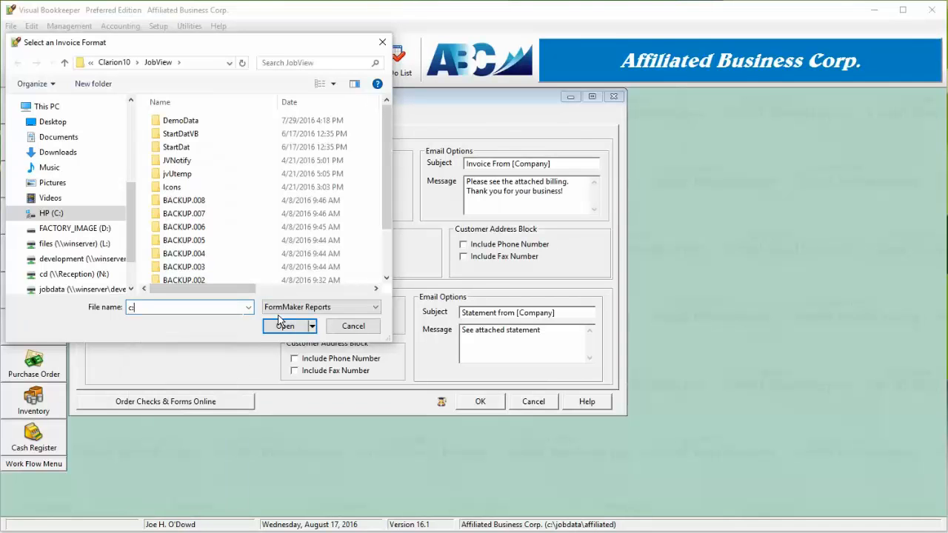
type("\\jobdat")
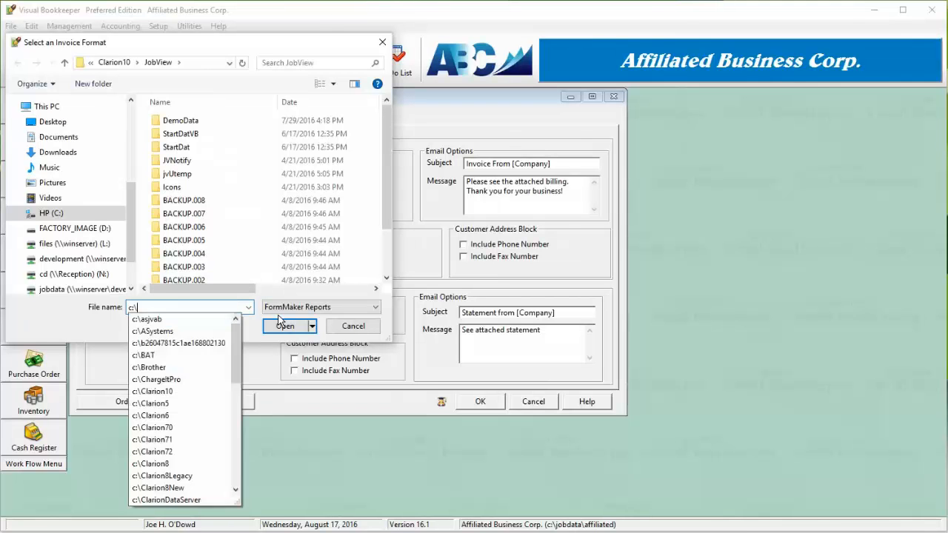
type("\\affiliate")
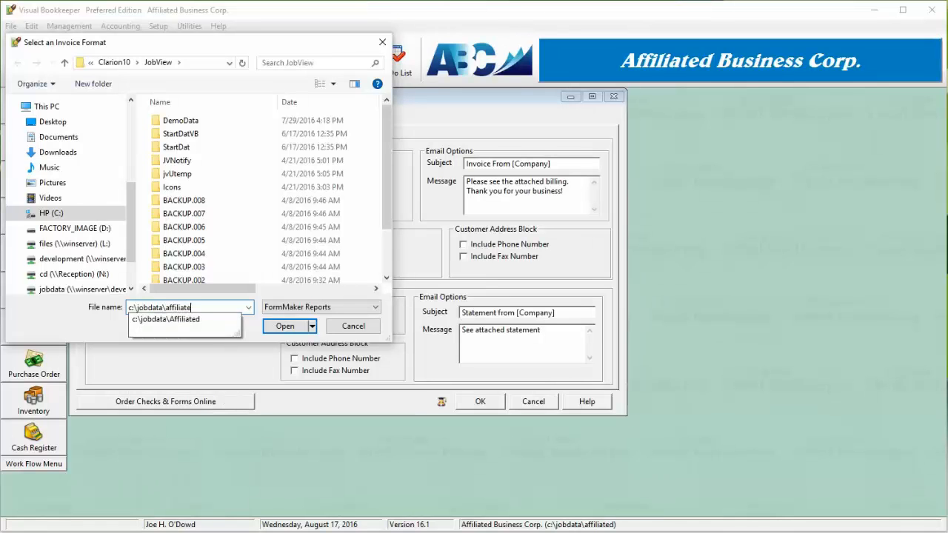
left_click(280, 320)
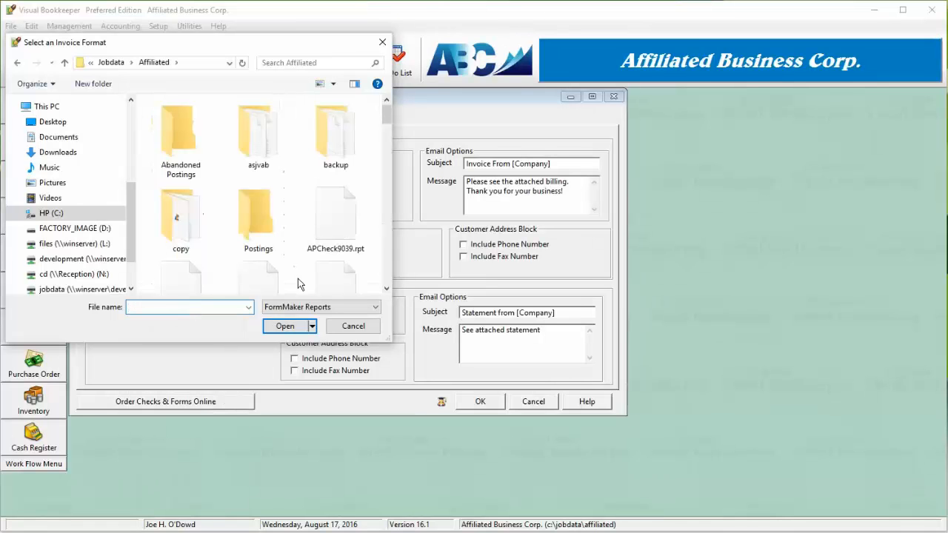
left_click_drag(388, 335, 748, 460)
type("my")
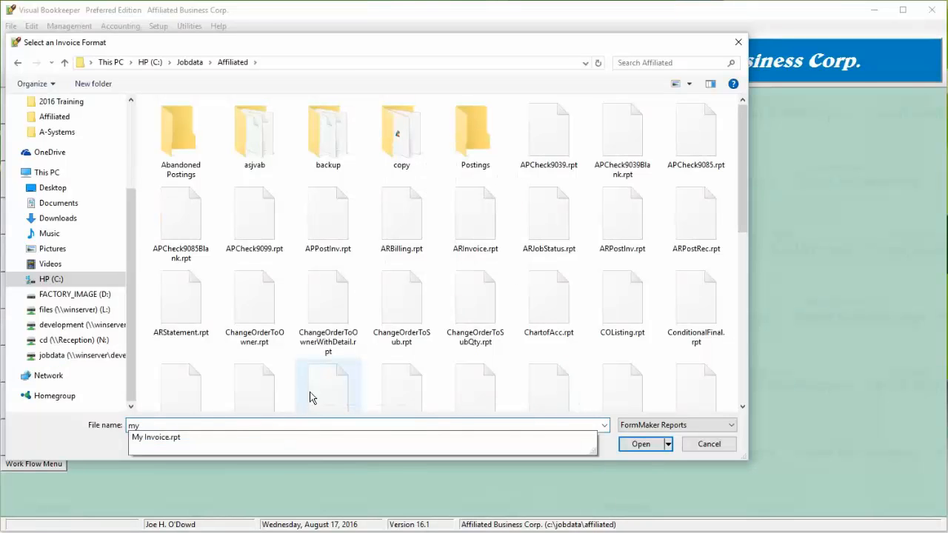
key("Down")
key("Return")
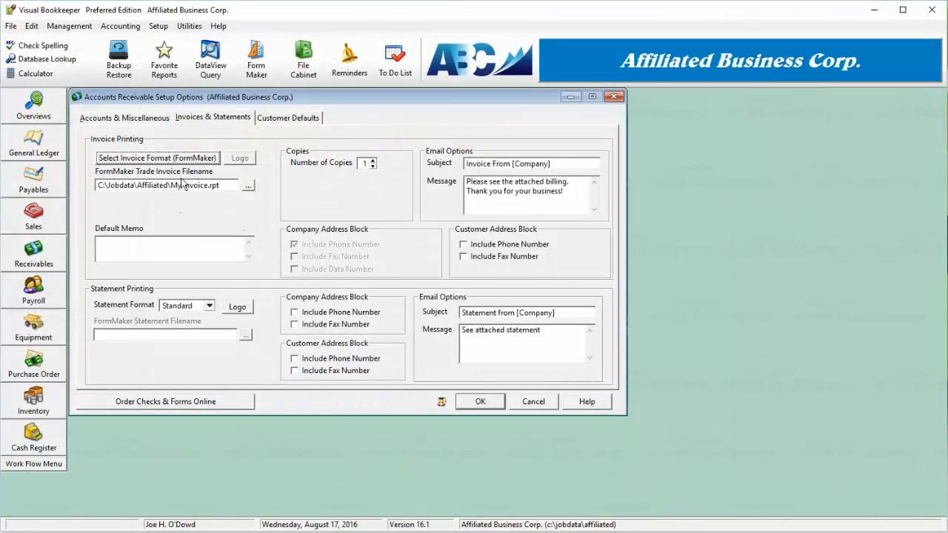
left_click(486, 404)
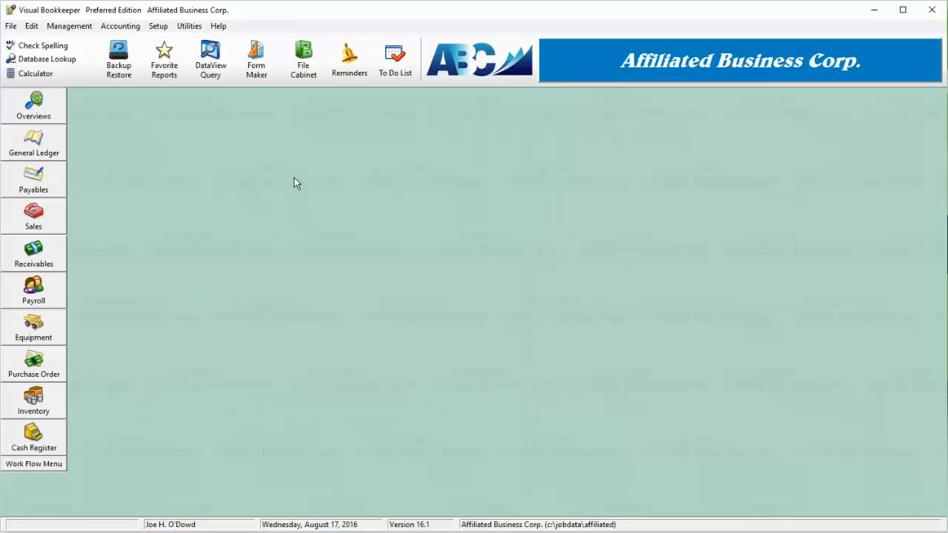
Reopen FormMaker and insert a new report based on Vendor Listing under Accounts Payable Vendors
left_click(256, 59)
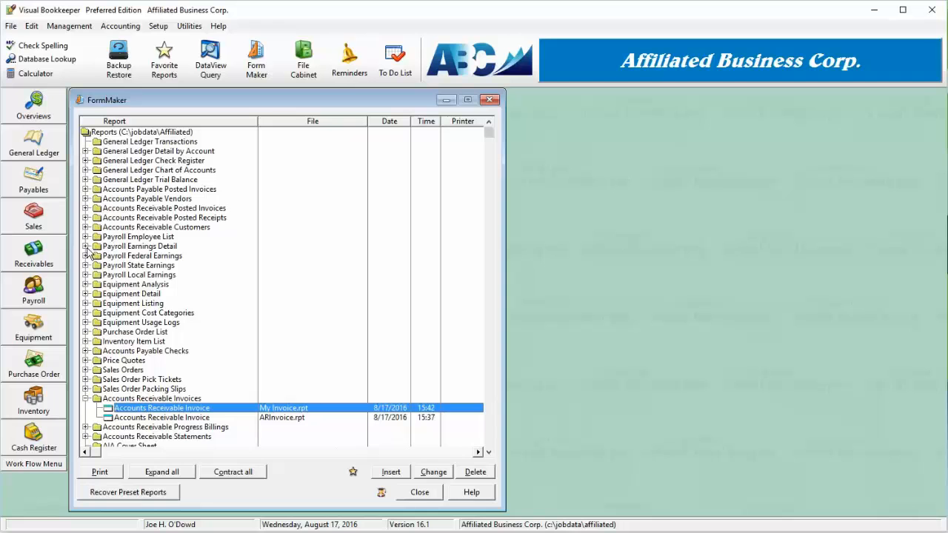
left_click(89, 200)
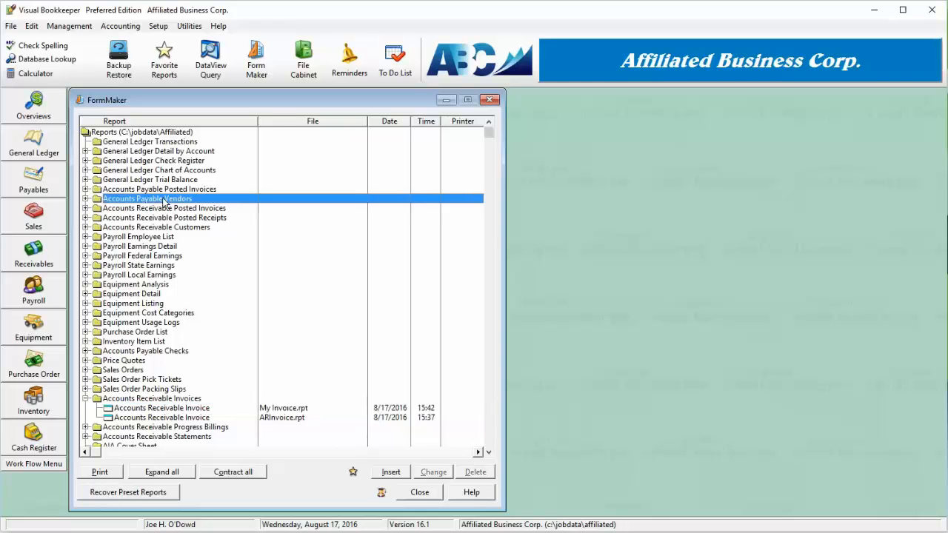
left_click(86, 198)
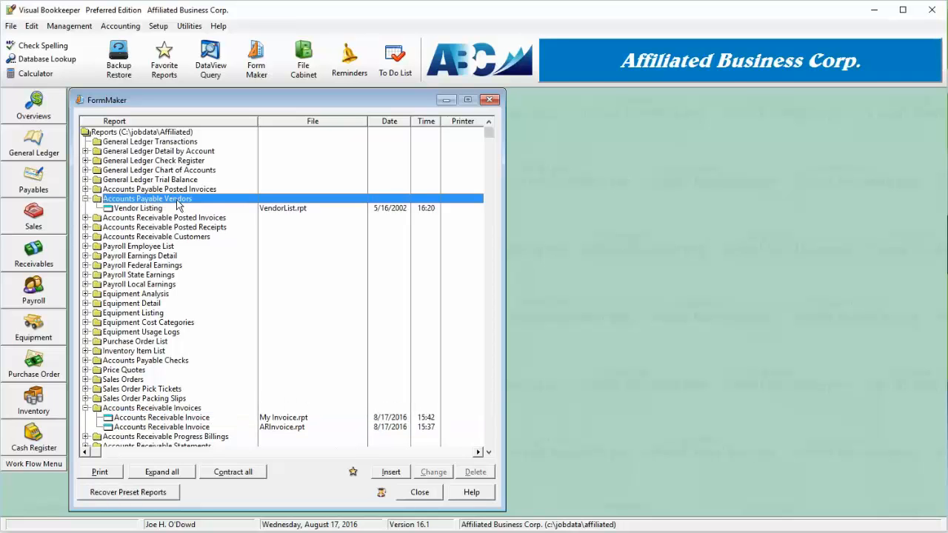
left_click(177, 210)
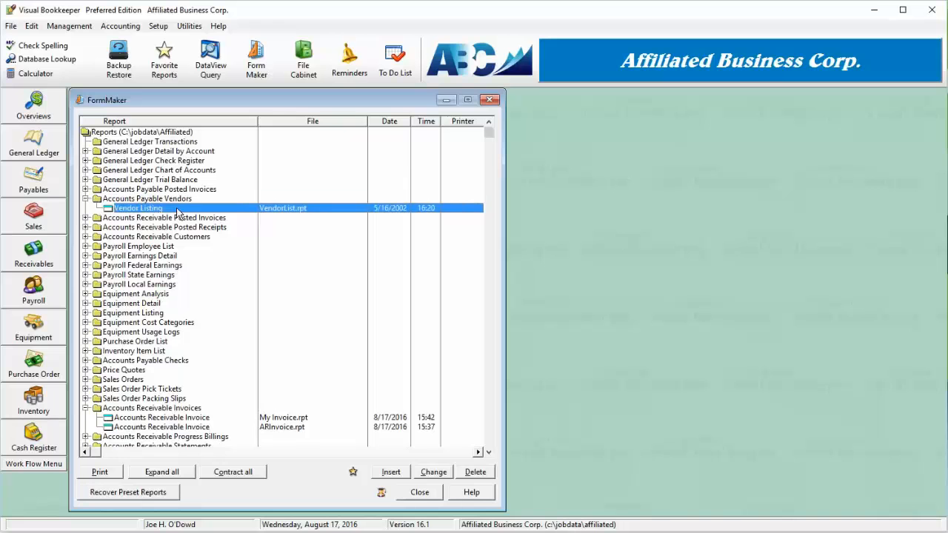
left_click(391, 472)
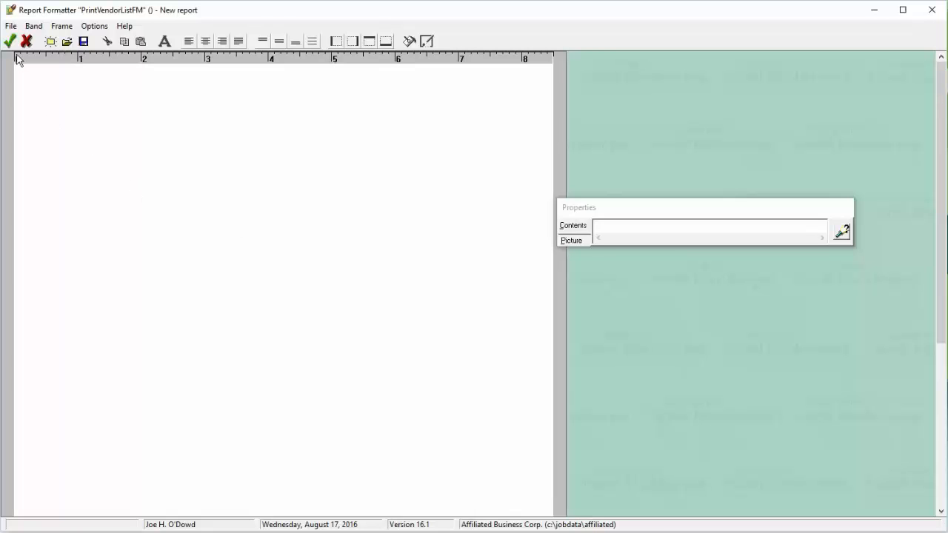
Add a Report Header band to the blank vendor report
left_click(63, 27)
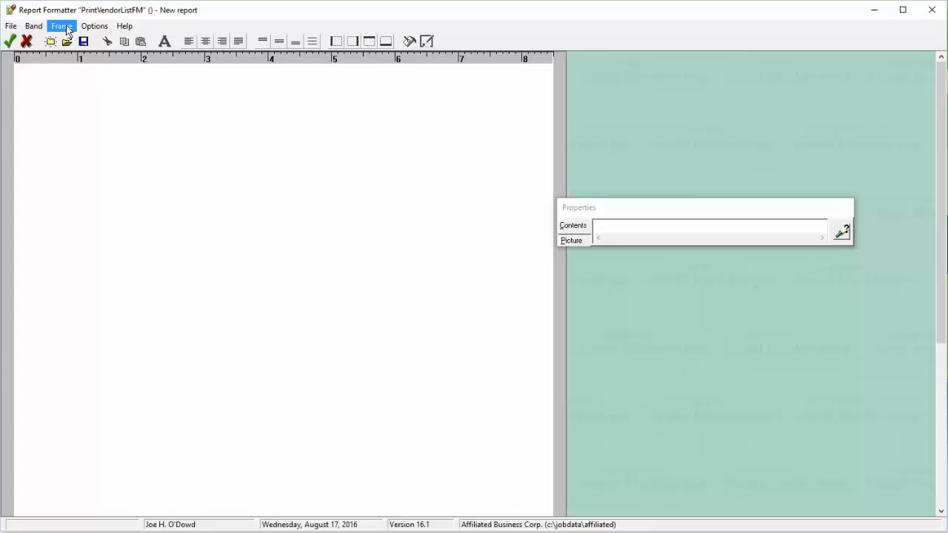
right_click(72, 80)
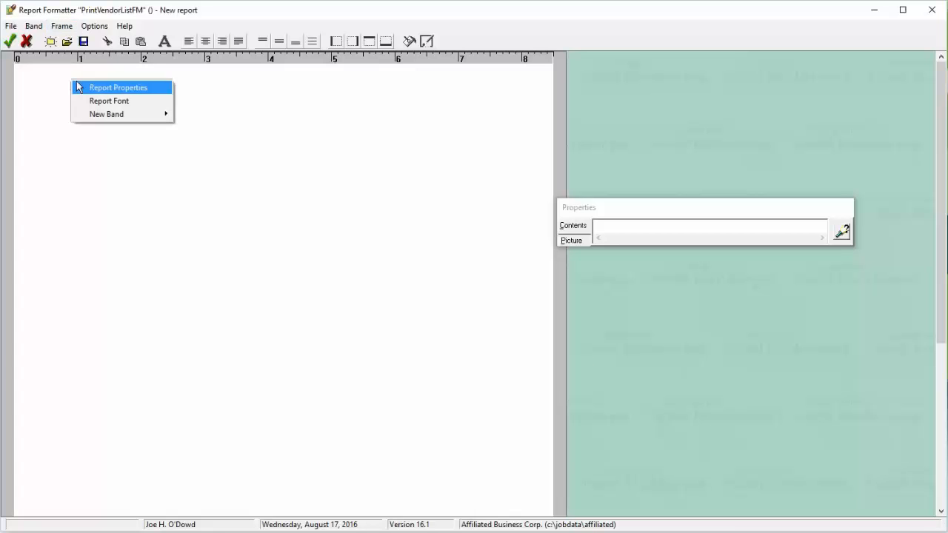
mouse_move(122, 118)
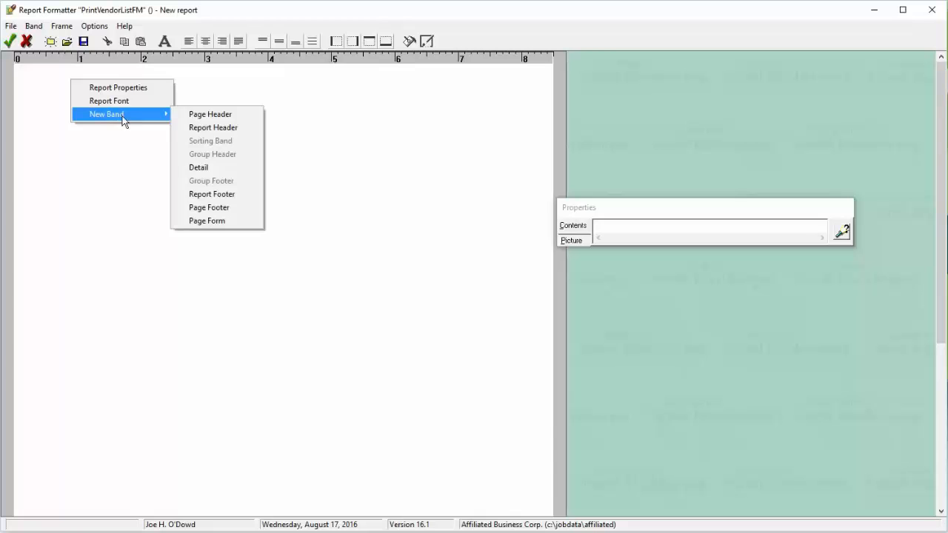
left_click(243, 133)
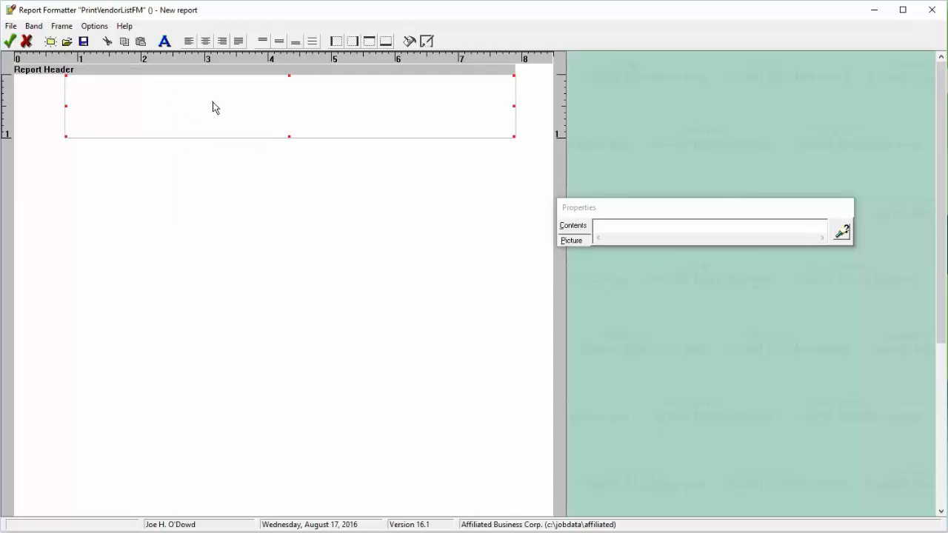
Add a frame to the report header and fill it with the CompanyName field from the dictionary's Data group
right_click(134, 86)
left_click(170, 92)
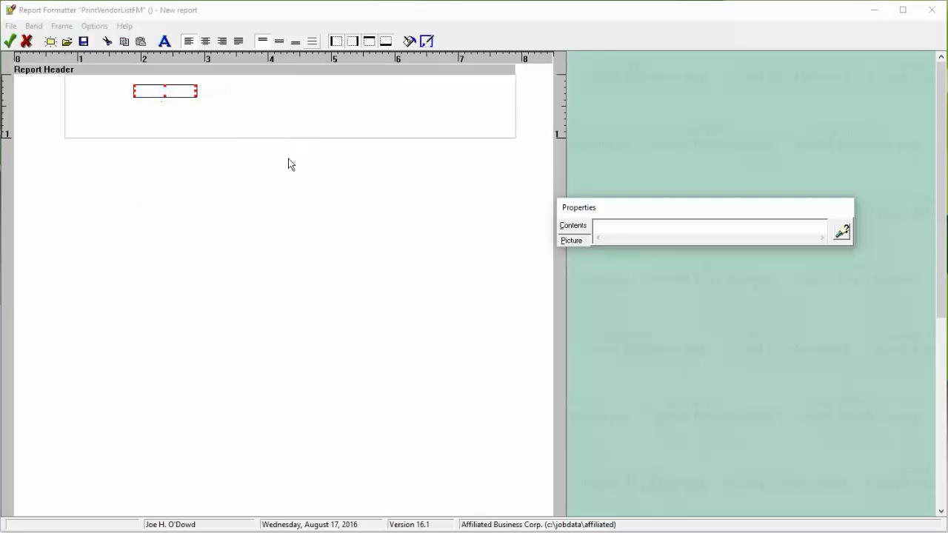
right_click(187, 98)
left_click(201, 99)
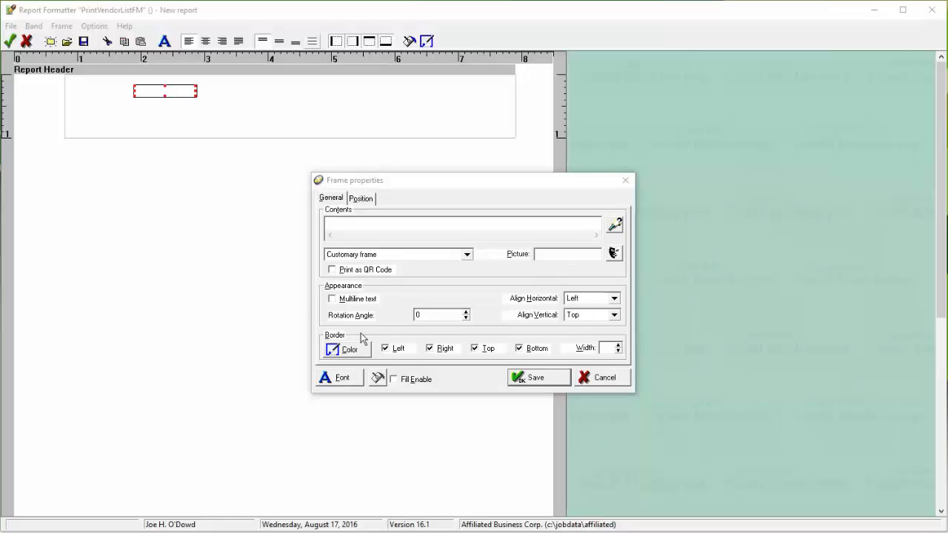
left_click(621, 222)
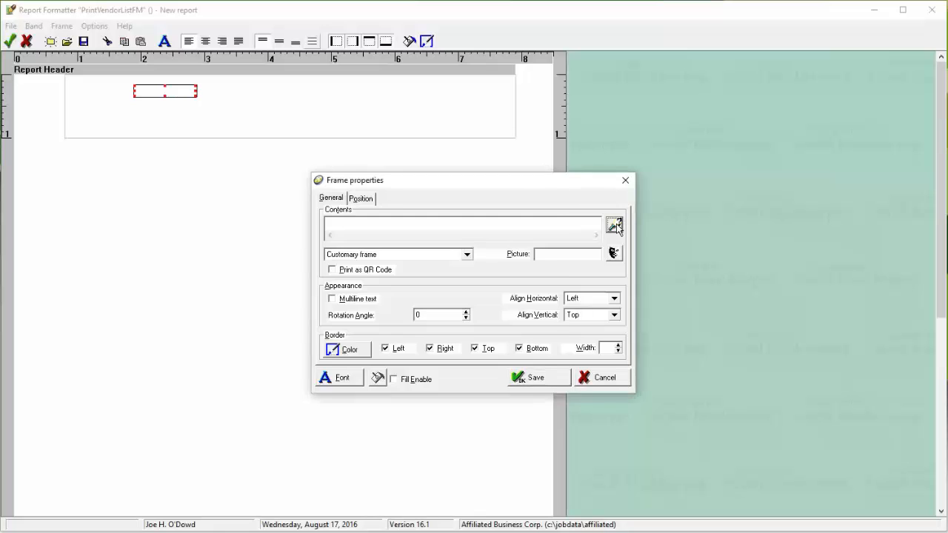
left_click(252, 224)
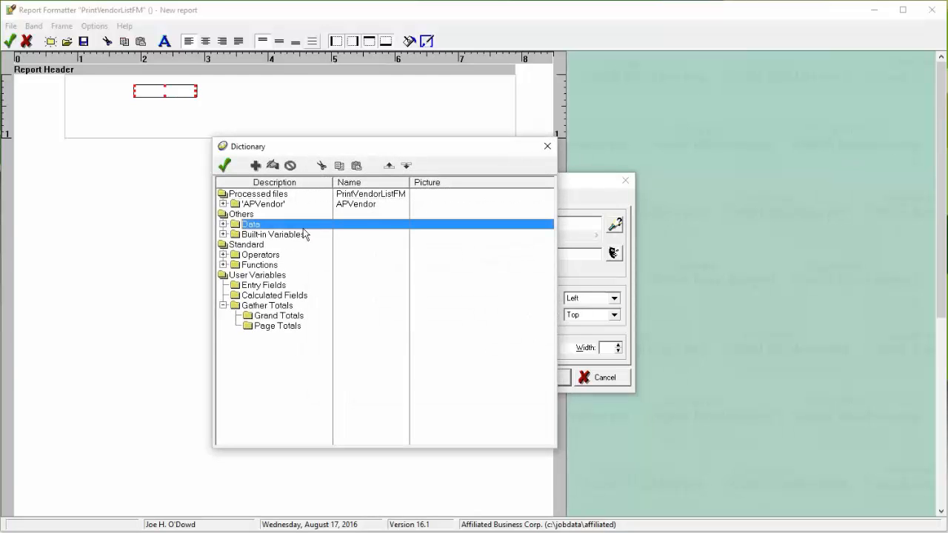
left_click(223, 224)
double_click(269, 235)
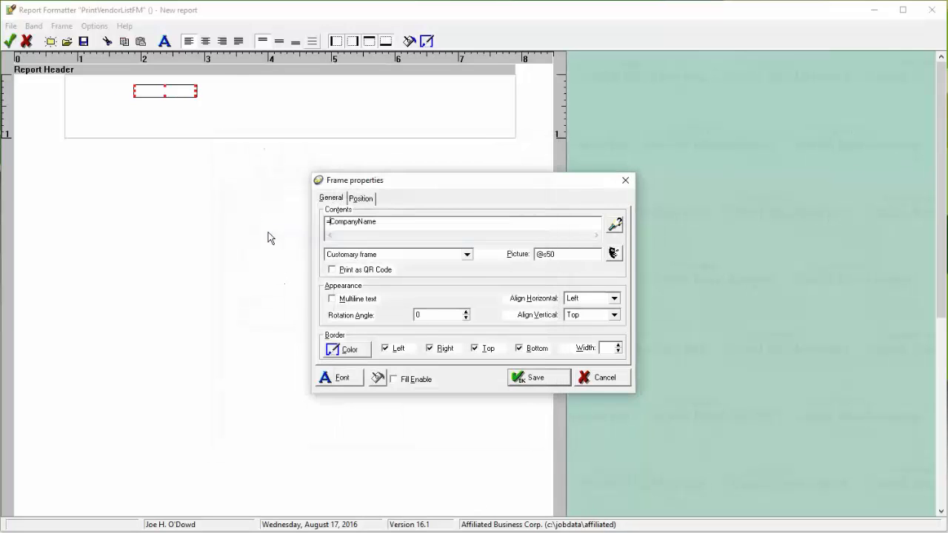
Turn off the left, right, top and bottom borders of the company name frame
left_click(398, 352)
left_click(443, 352)
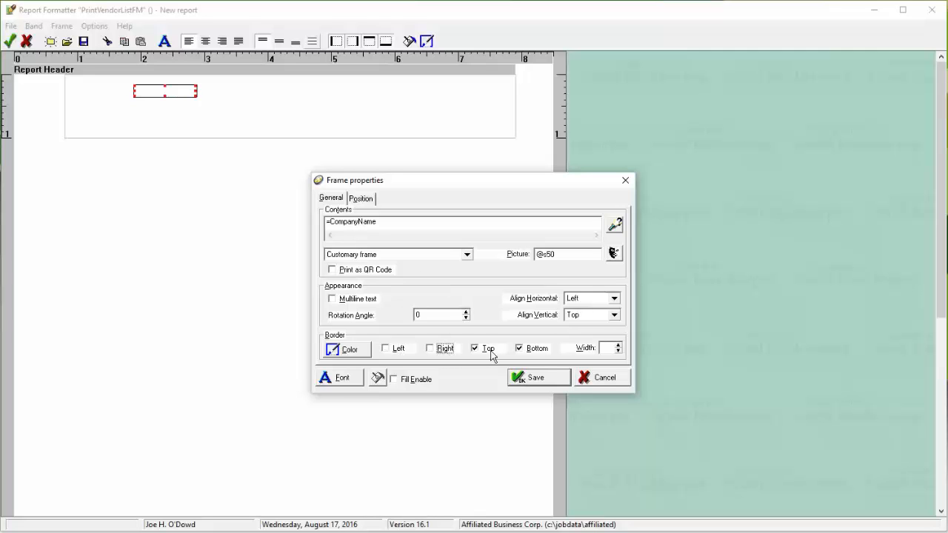
left_click(488, 352)
left_click(528, 352)
Choose a larger font size for the company name frame and save its properties
left_click(350, 377)
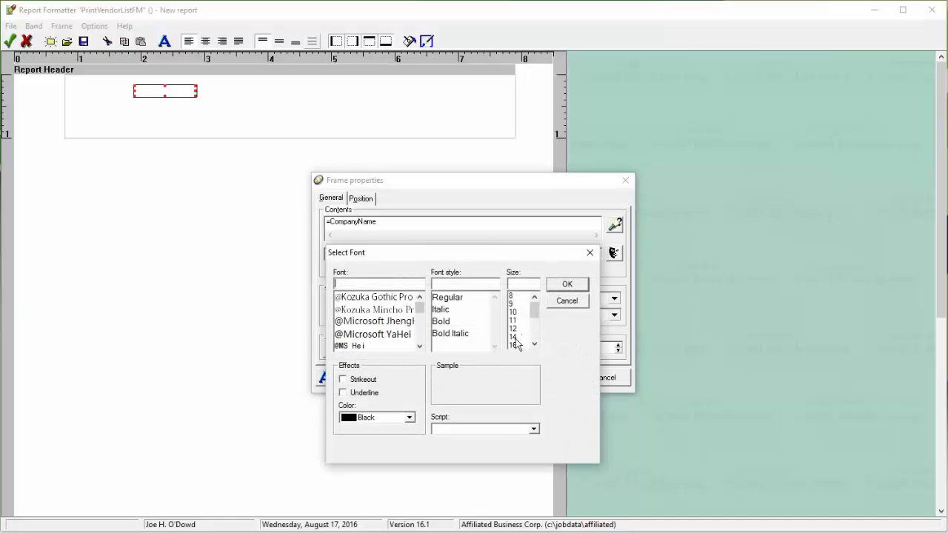
left_click(533, 334)
left_click(516, 320)
left_click(516, 328)
left_click(566, 285)
left_click(523, 375)
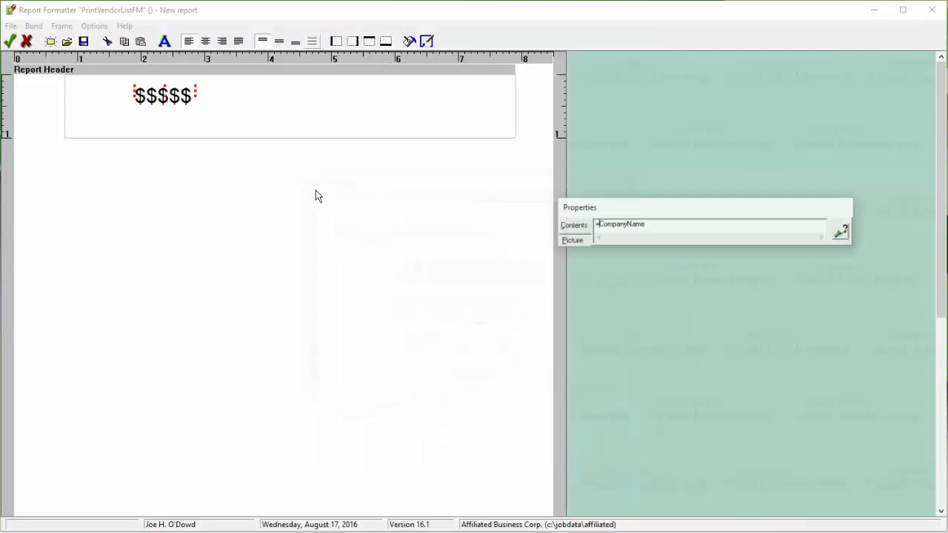
Move the company name frame to the header band's upper-left corner and widen it to about 4 inches
left_click(109, 84)
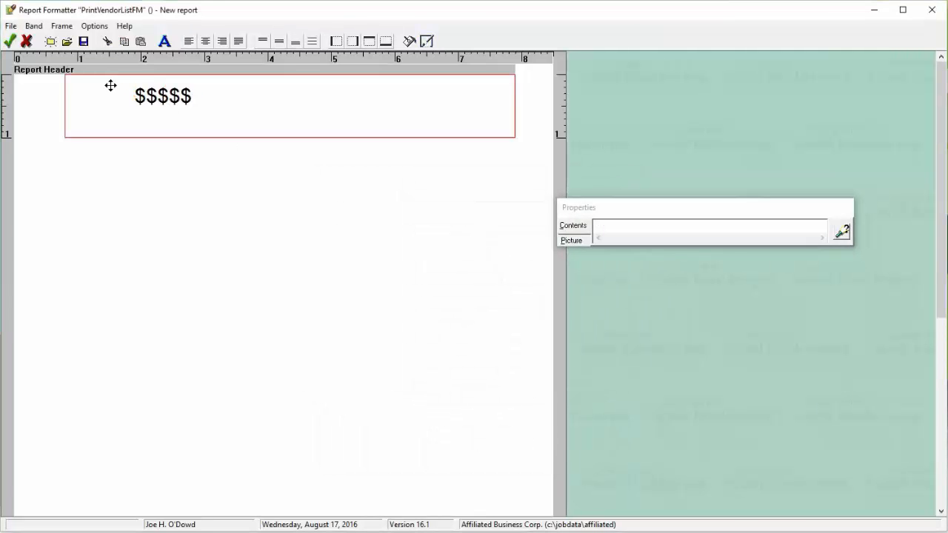
left_click(159, 98)
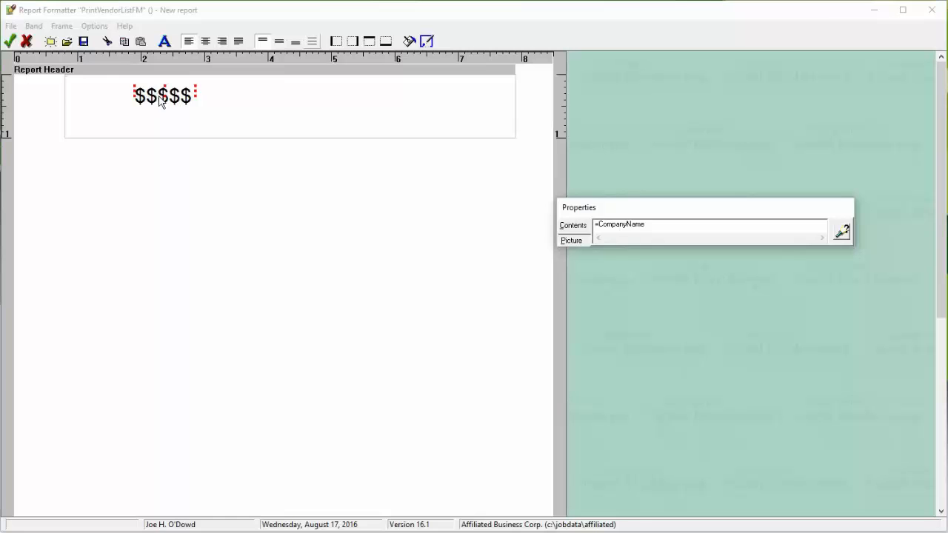
left_click_drag(160, 100, 315, 95)
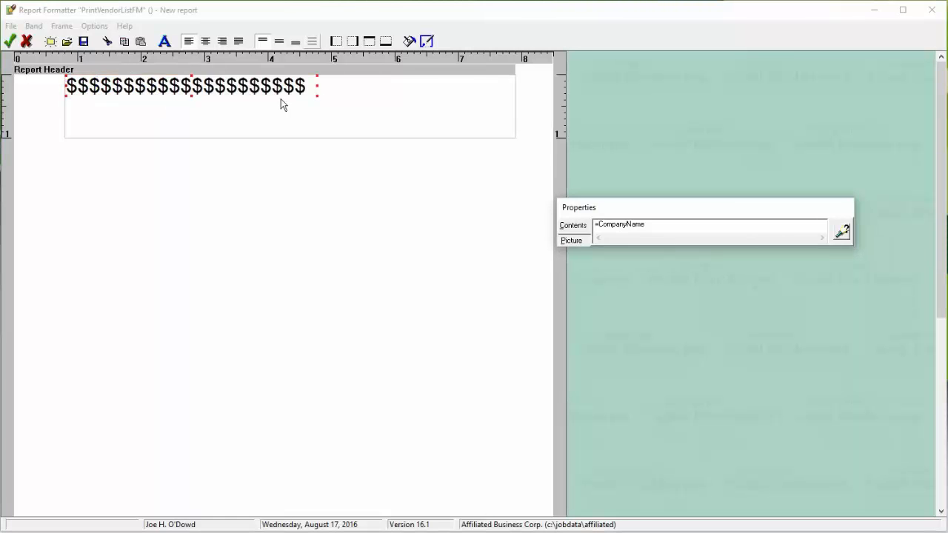
Add a second frame to the report header, beneath the company name, align it to the band's left edge and widen it to about 4.8 inches
left_click(191, 116)
right_click(190, 116)
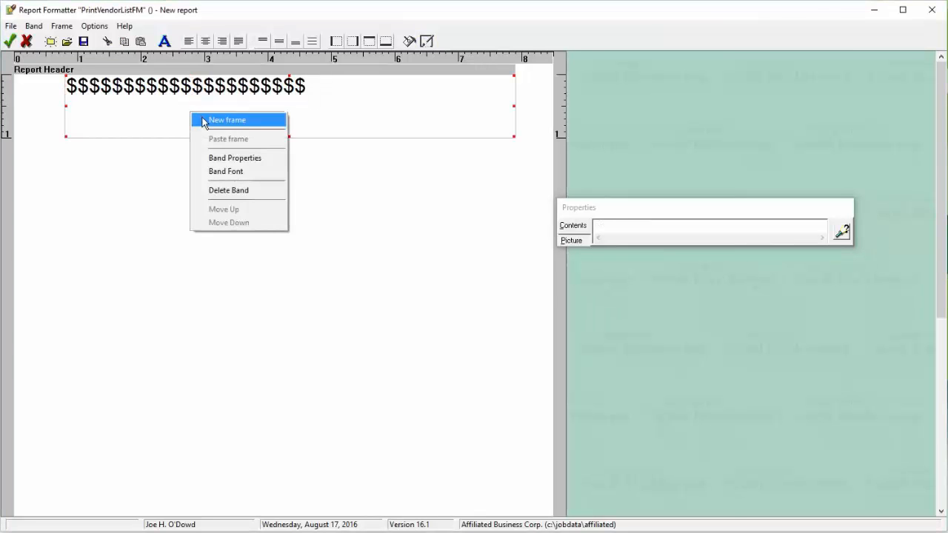
left_click(201, 121)
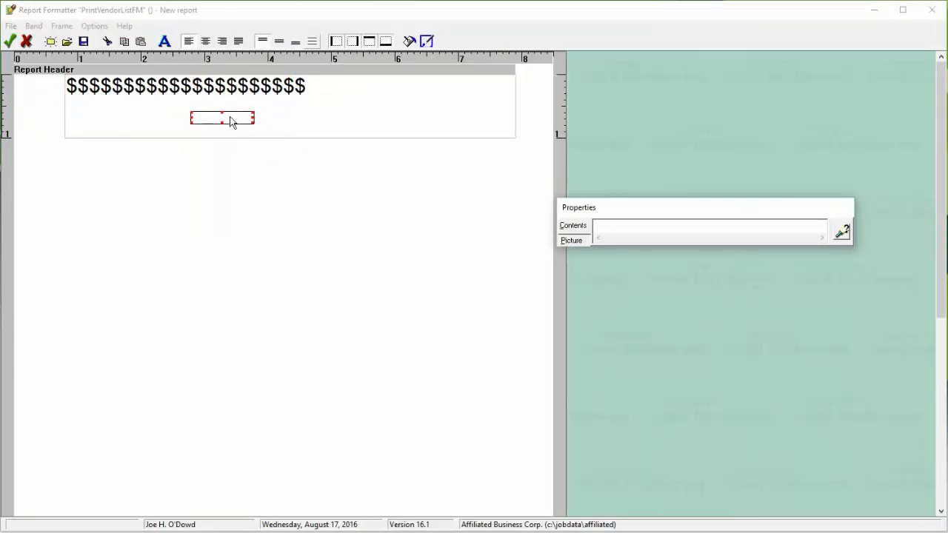
left_click_drag(230, 120, 105, 110)
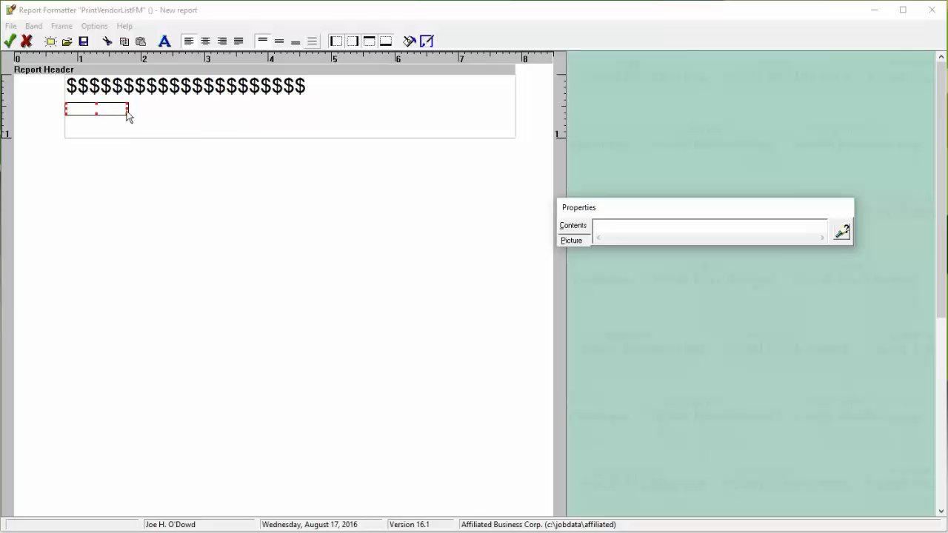
left_click_drag(127, 112, 370, 124)
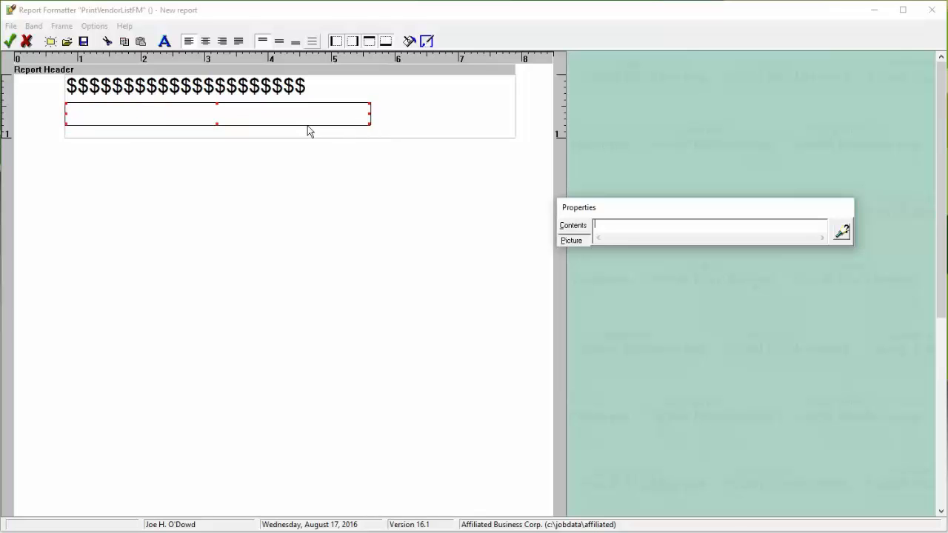
Enter "Vendor Listing" as the contents of the new report header frame
right_click(174, 121)
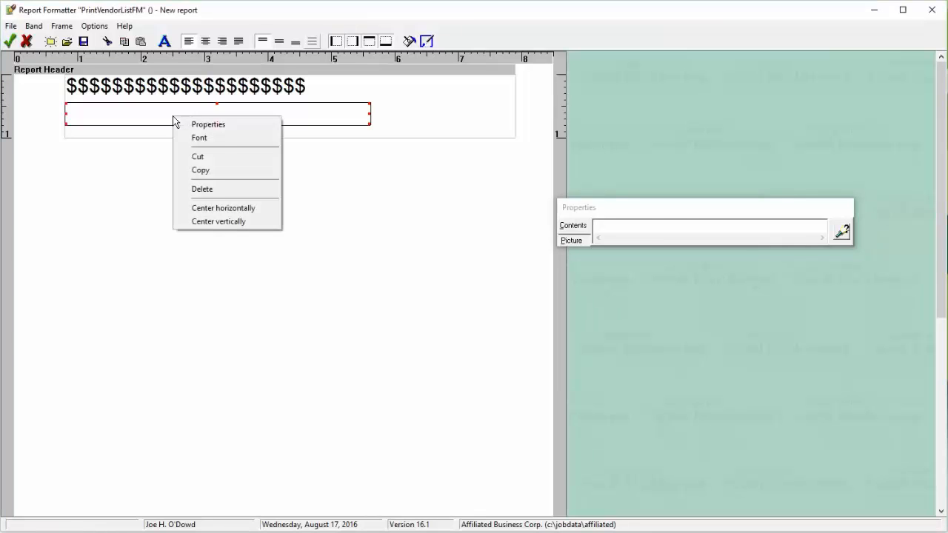
left_click(647, 228)
type("Ven")
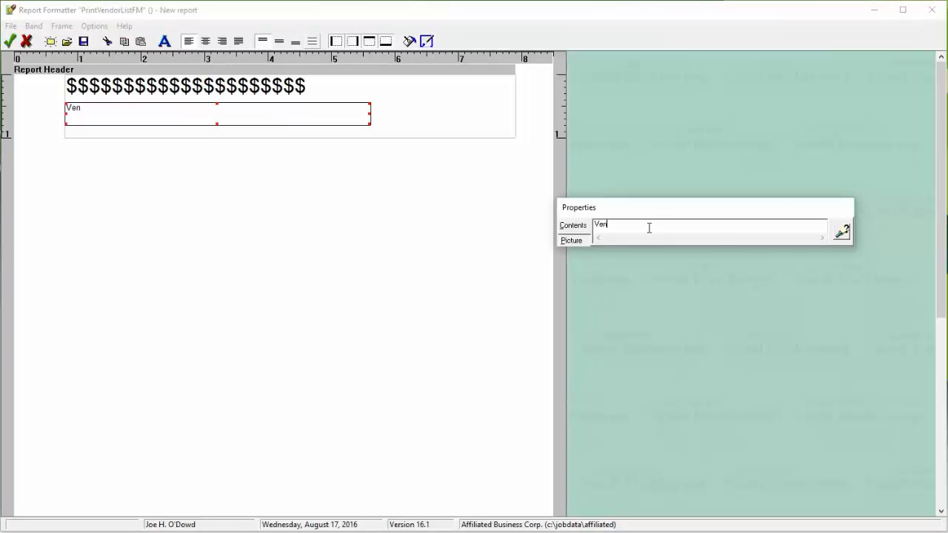
type("dor Listing")
Set the font size of the Vendor Listing frame to 24
right_click(281, 121)
left_click(295, 125)
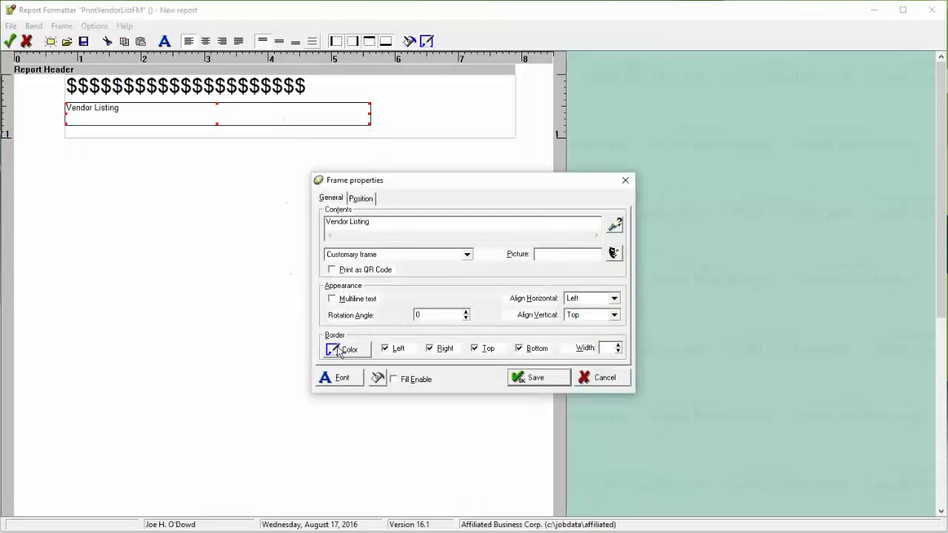
left_click(342, 378)
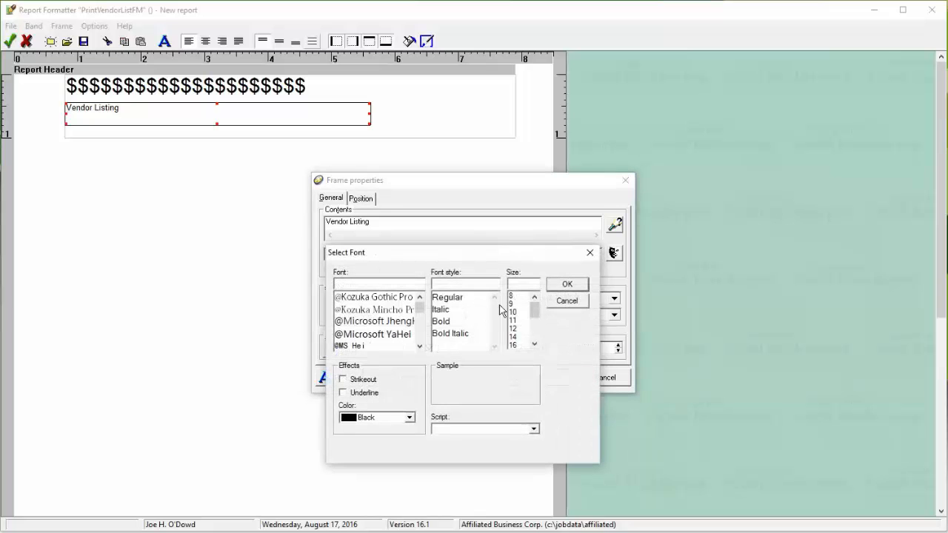
left_click(534, 328)
left_click(518, 329)
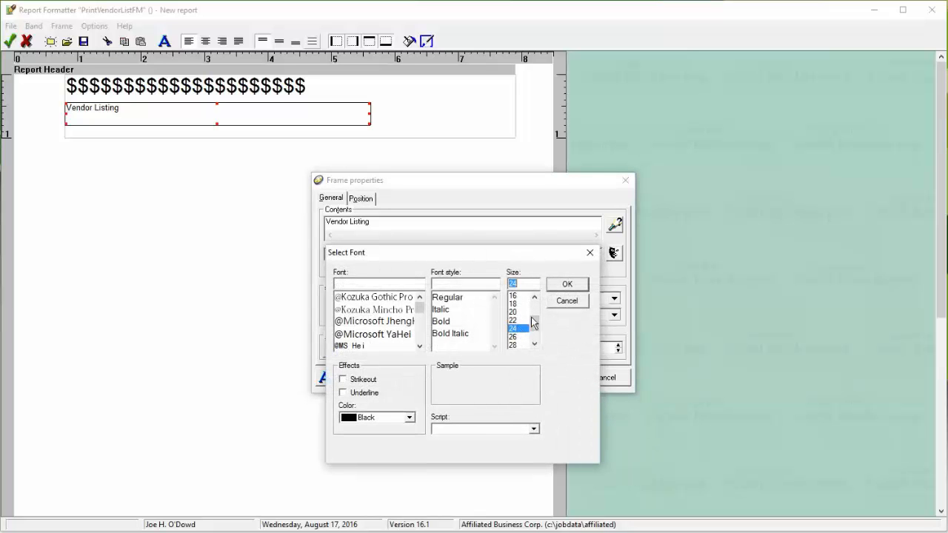
left_click(560, 285)
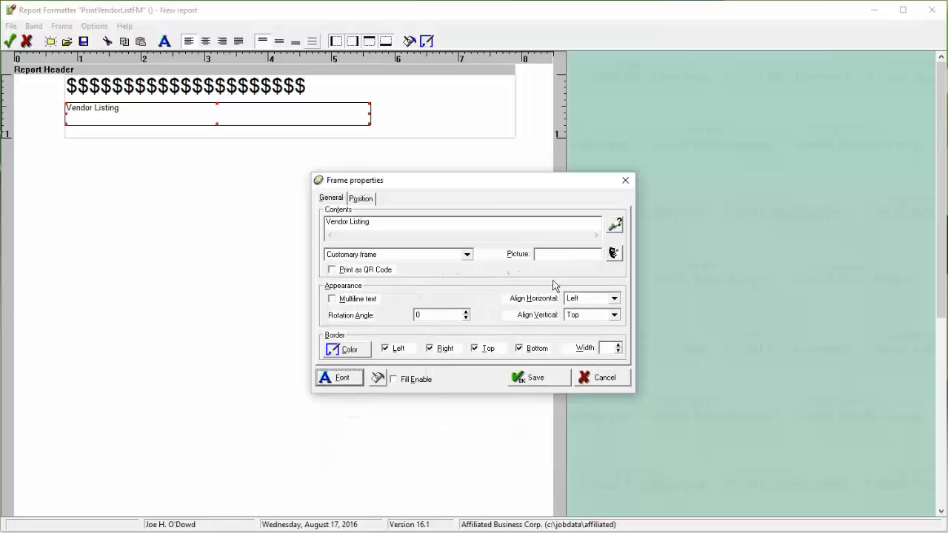
Turn off the bottom, top, right and left borders of the Vendor Listing frame and save its properties
left_click(519, 348)
left_click(475, 348)
left_click(429, 348)
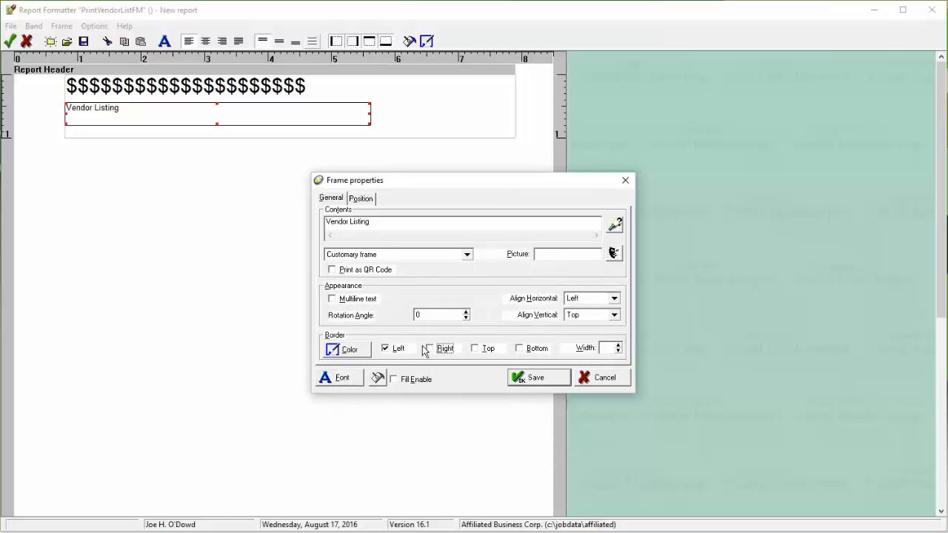
left_click(385, 348)
left_click(523, 384)
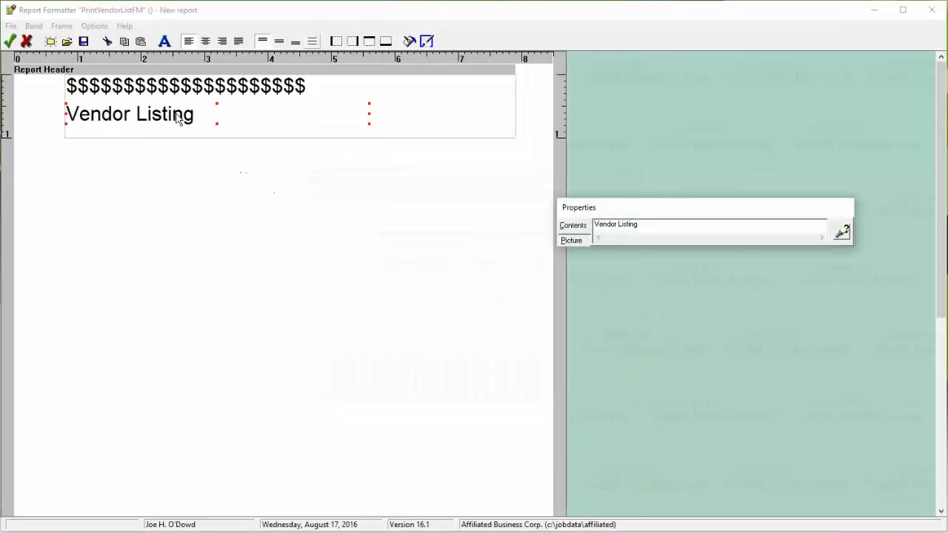
Move the Vendor Listing frame up closer to the company name and shorten the report header band to about 0.75 inch
mouse_move(178, 119)
left_mouse_down()
mouse_move(167, 115)
mouse_move(177, 109)
left_mouse_up()
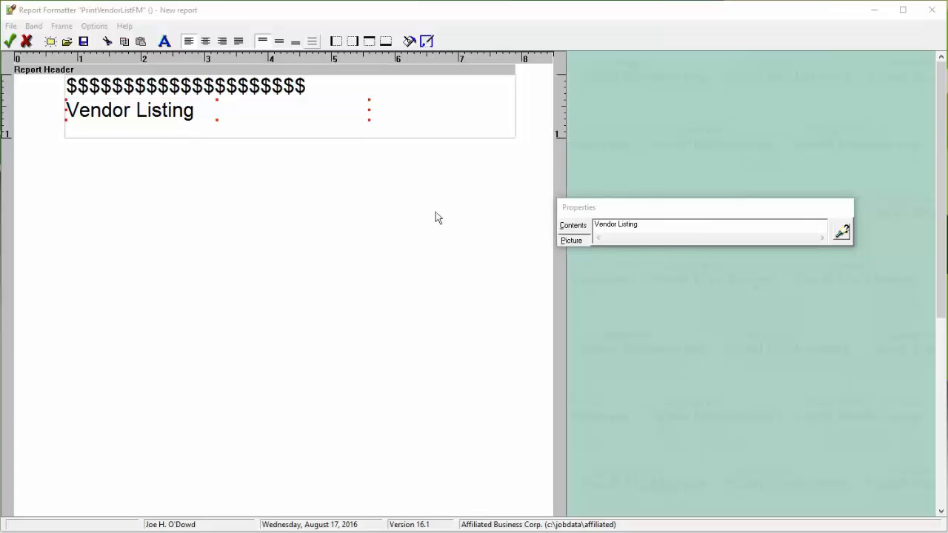
left_click(289, 130)
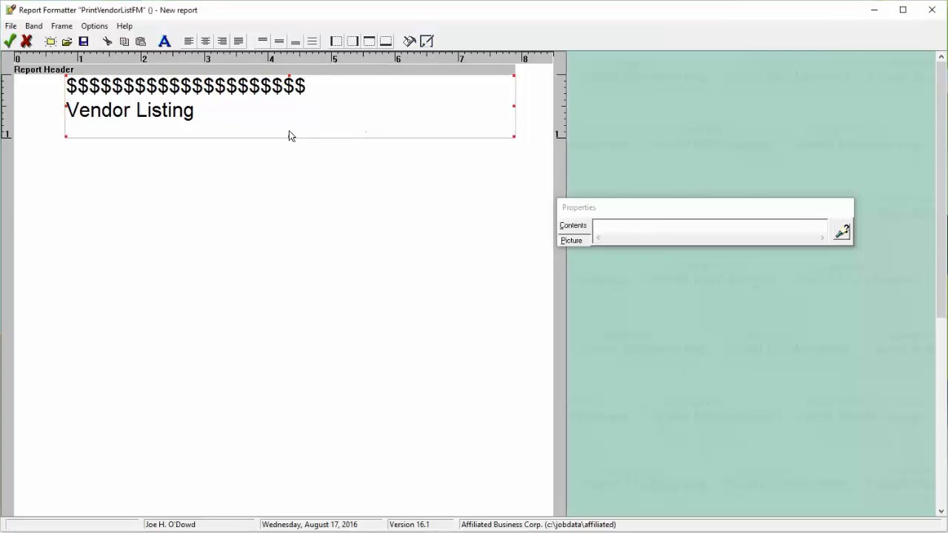
left_click_drag(289, 137, 287, 122)
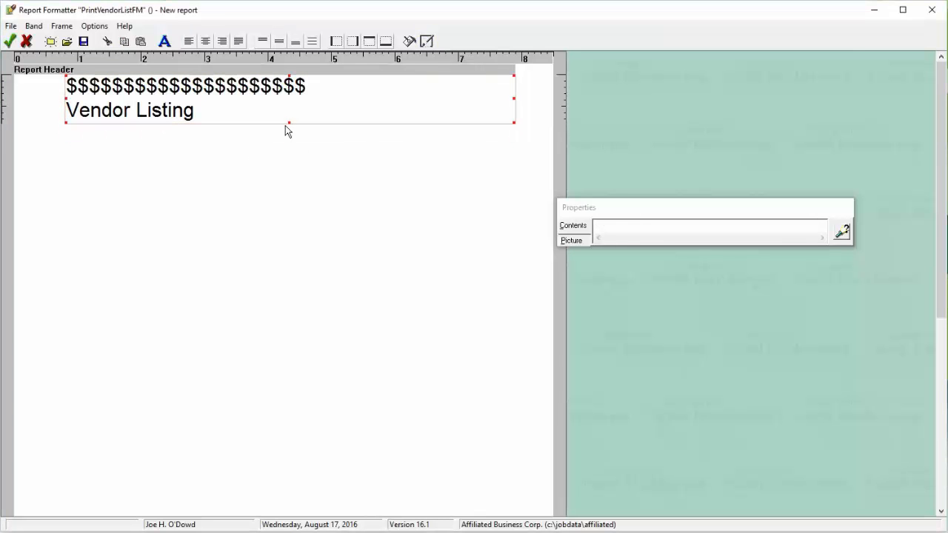
Add a Detail band below the report header
right_click(131, 164)
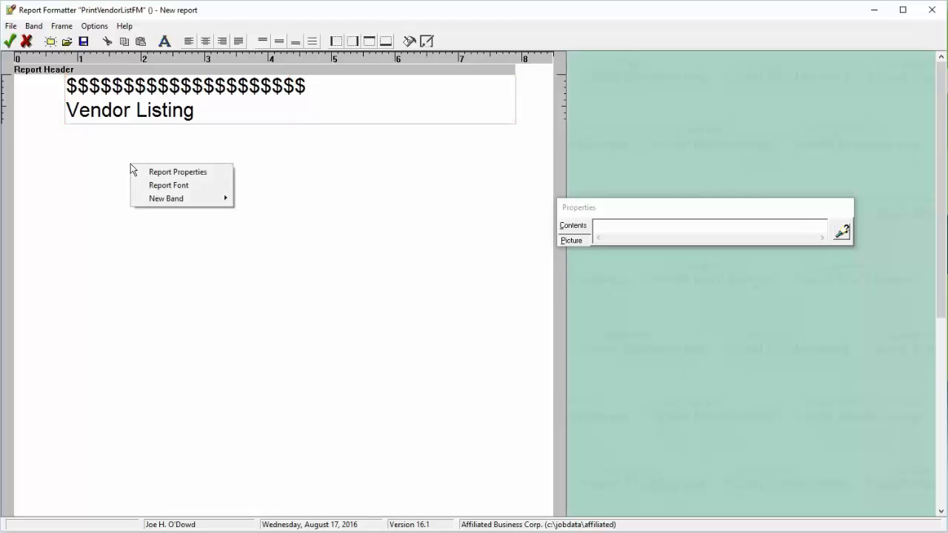
mouse_move(159, 200)
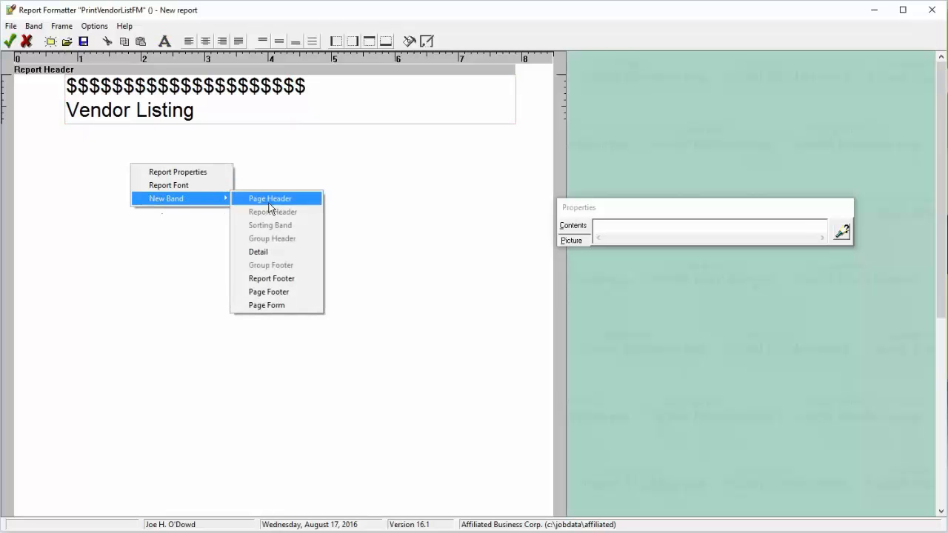
left_click(288, 253)
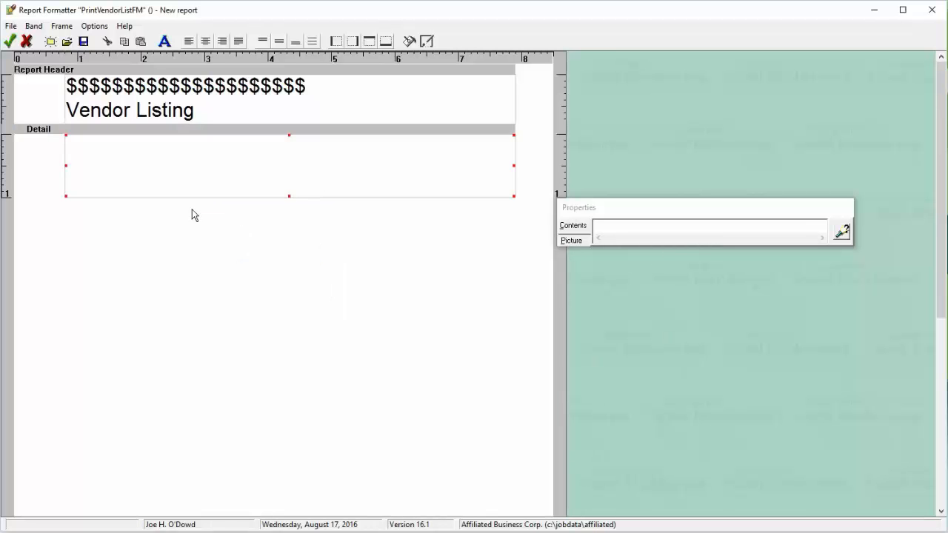
Add a frame to the Detail band and fill it with the Vendor Name field from the dictionary's APVendor file
right_click(204, 167)
left_click(211, 167)
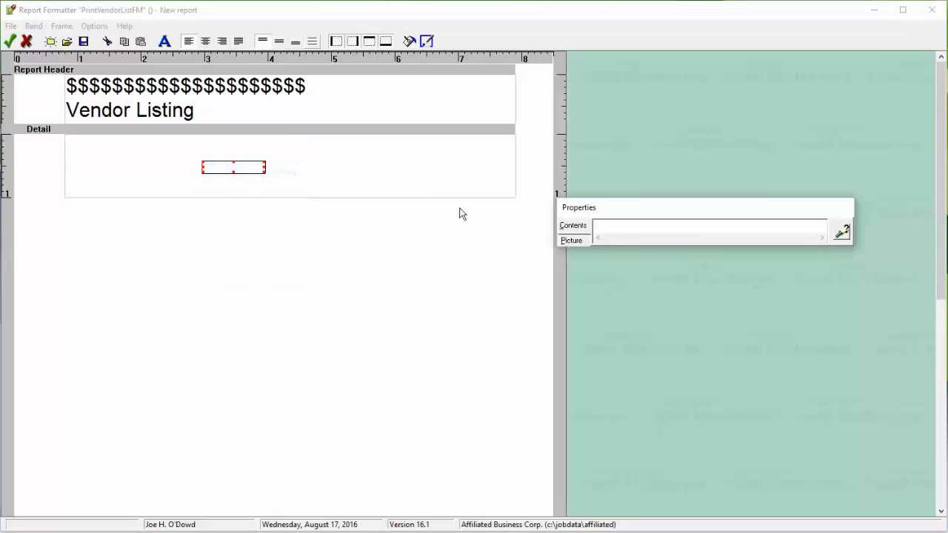
left_click(842, 231)
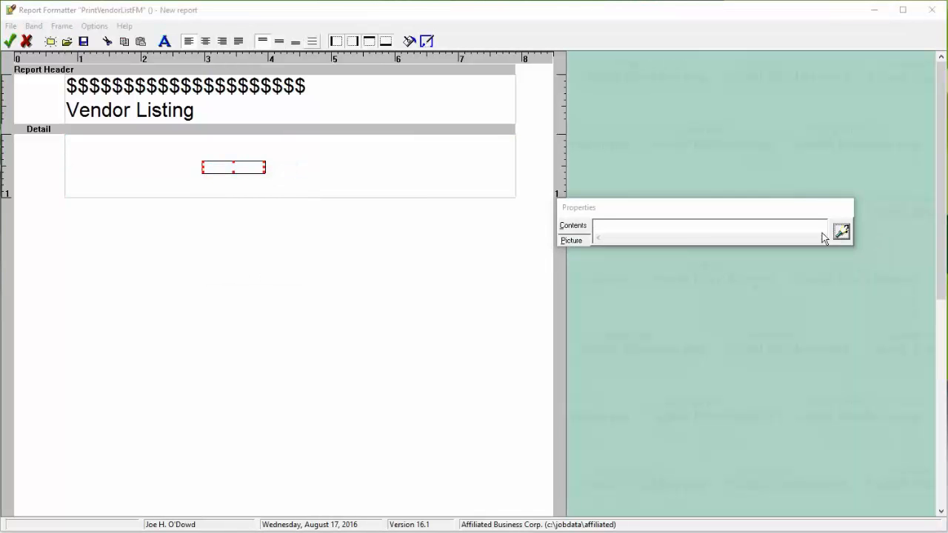
left_click(223, 203)
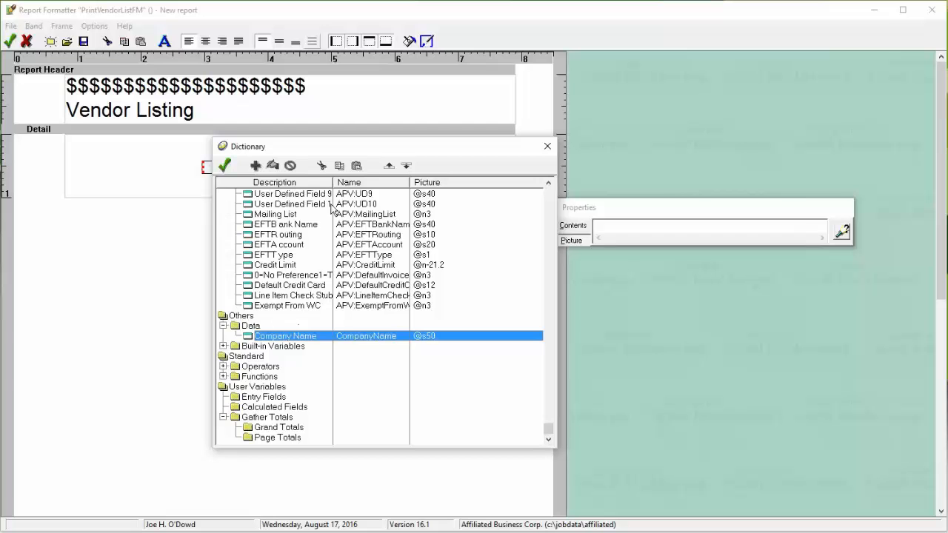
scroll(333, 214, "up", 10)
scroll(332, 219, "up", 8)
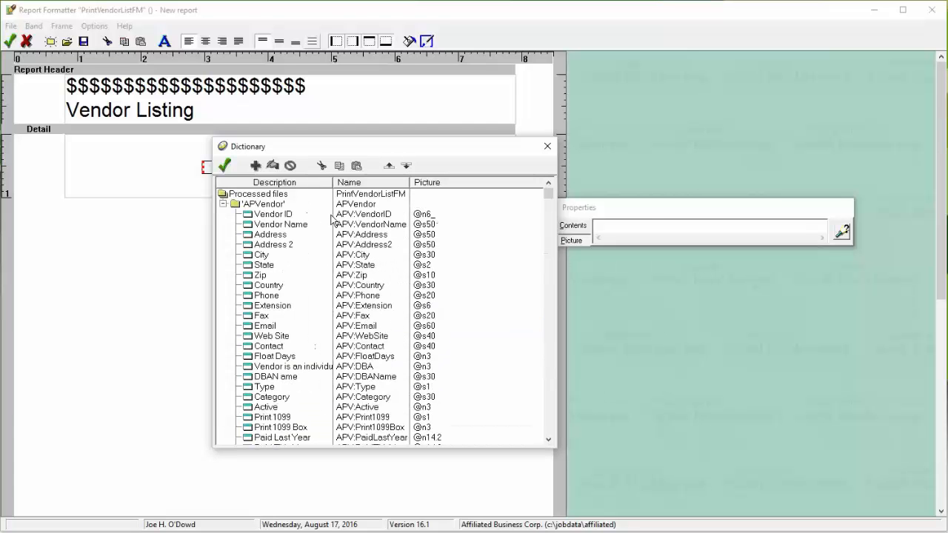
double_click(286, 226)
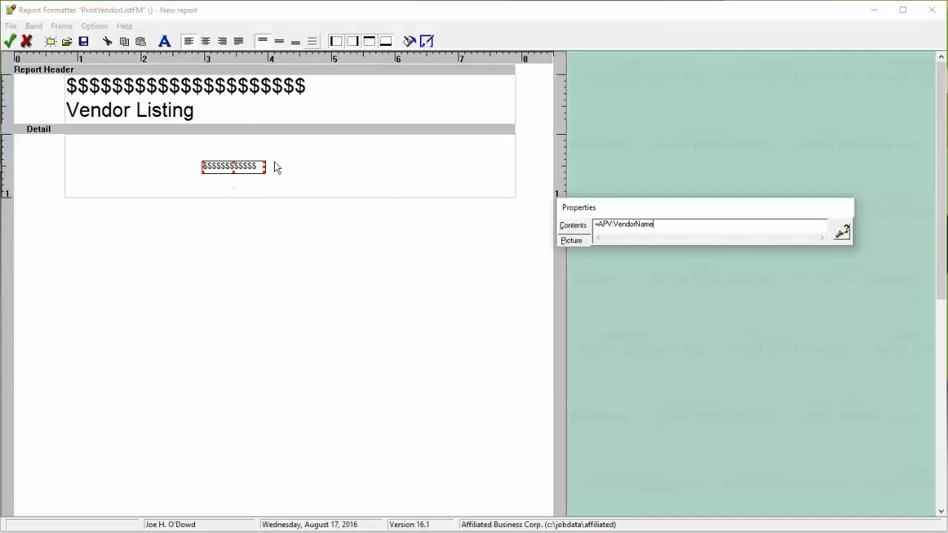
Add a second Detail frame to the right of the vendor name and fill it with the Vendor ID field
left_click(298, 174)
right_click(287, 167)
left_click(315, 174)
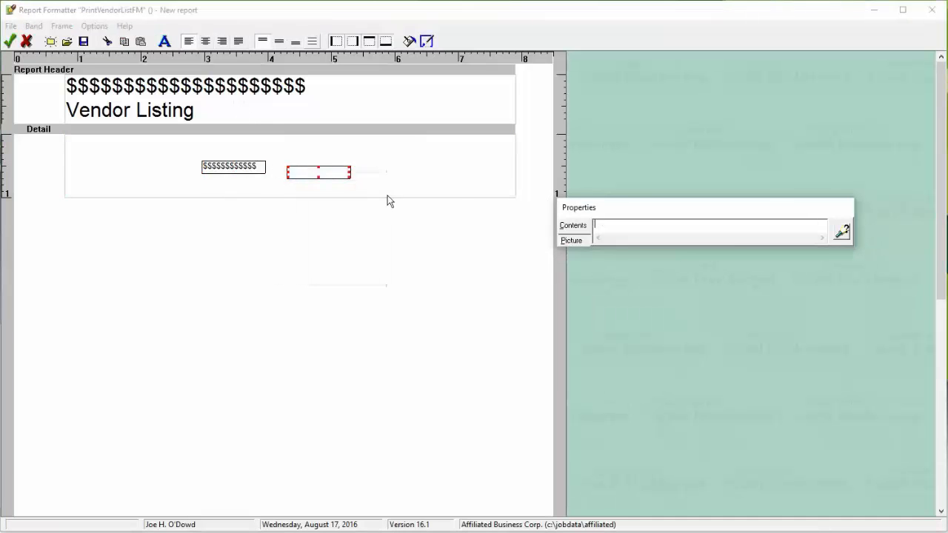
left_click(835, 232)
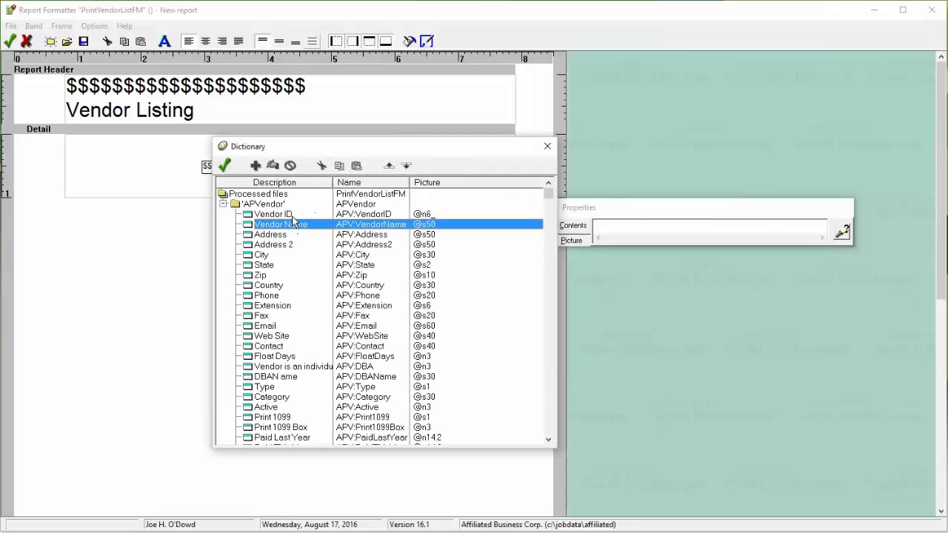
double_click(292, 215)
Add a third Detail frame to the right of the vendor ID and fill it with the Phone field
left_click(362, 170)
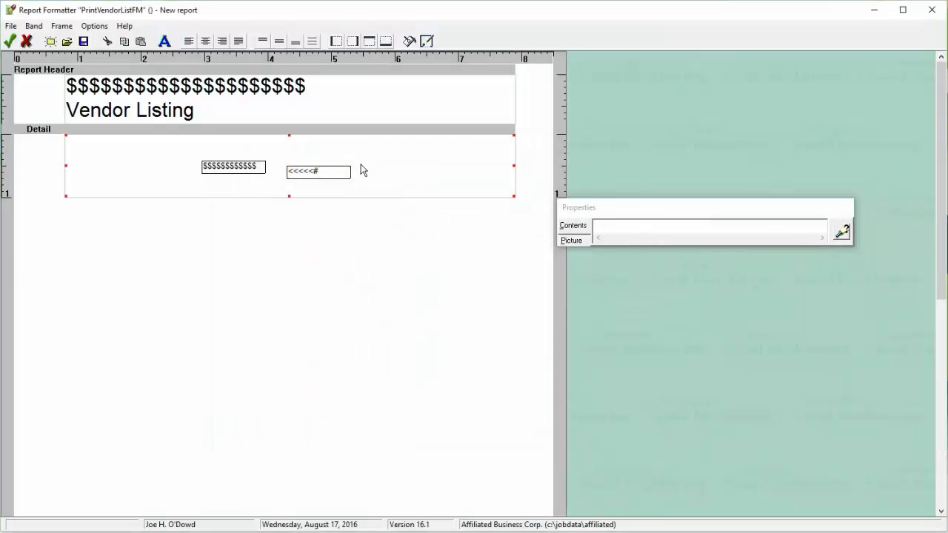
right_click(363, 169)
left_click(383, 174)
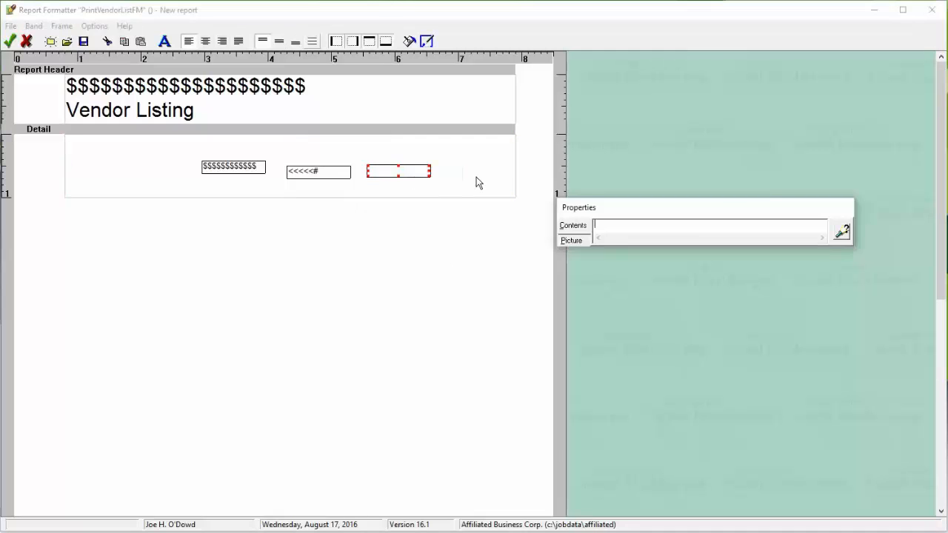
left_click(844, 232)
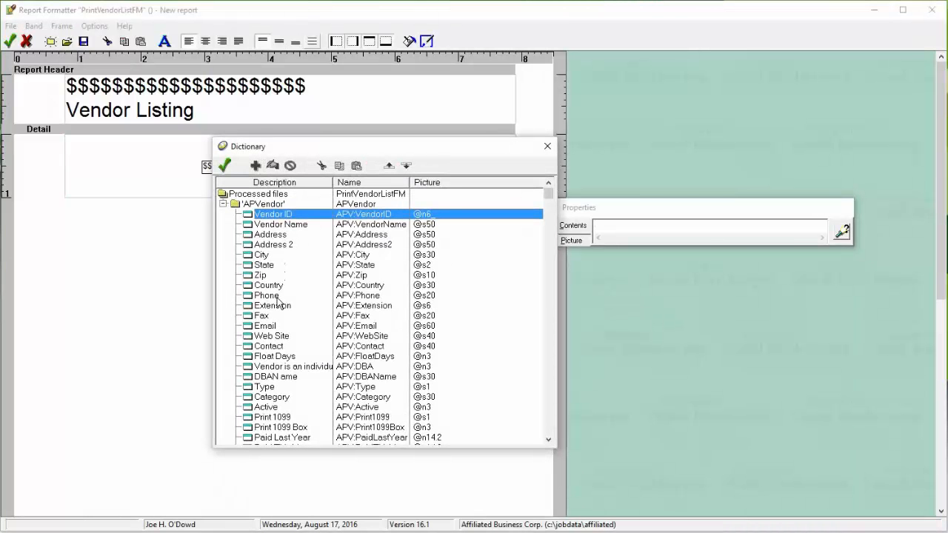
double_click(266, 296)
Line up the vendor name, vendor ID and phone frames along the Detail band's top edge, starting at its left edge
left_click(216, 165)
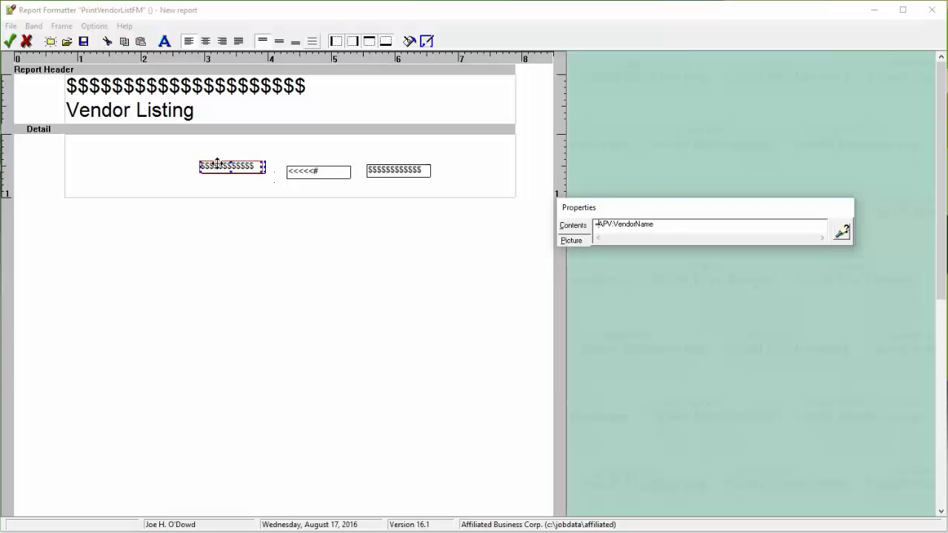
left_click_drag(217, 165, 82, 138)
left_click_drag(316, 175, 187, 140)
left_click_drag(399, 175, 266, 145)
Add a fourth Detail frame to the right of the phone frame and set its contents to the APV:WCompExpire field
left_click(343, 148)
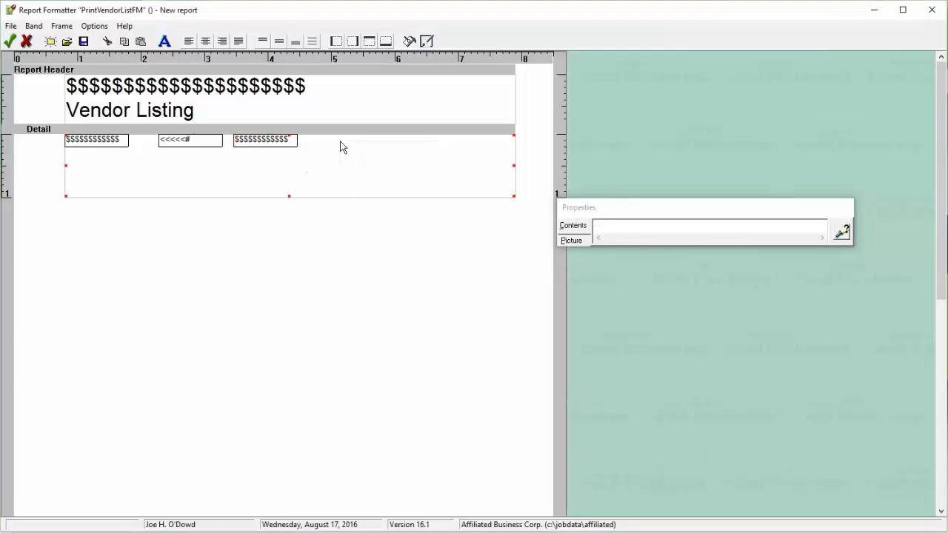
right_click(357, 144)
left_click(365, 149)
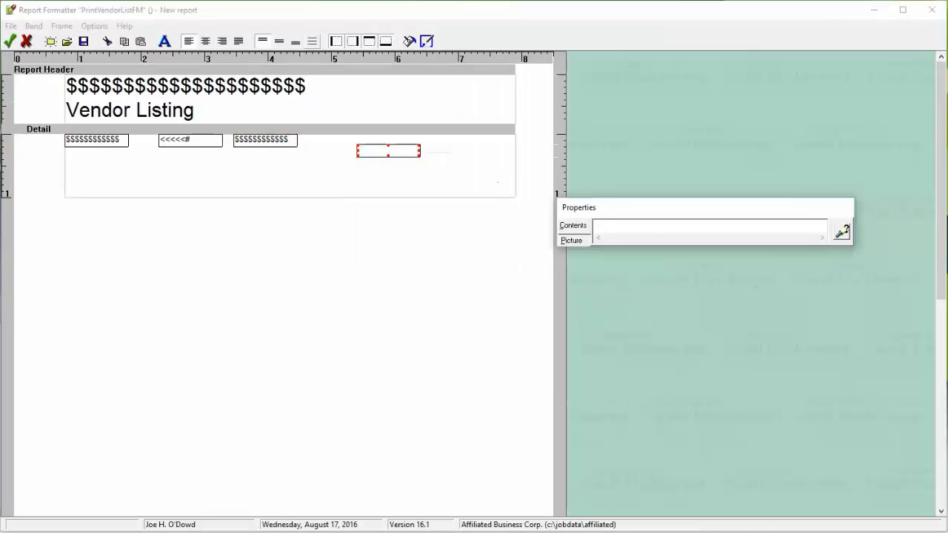
right_click(383, 154)
left_click(429, 157)
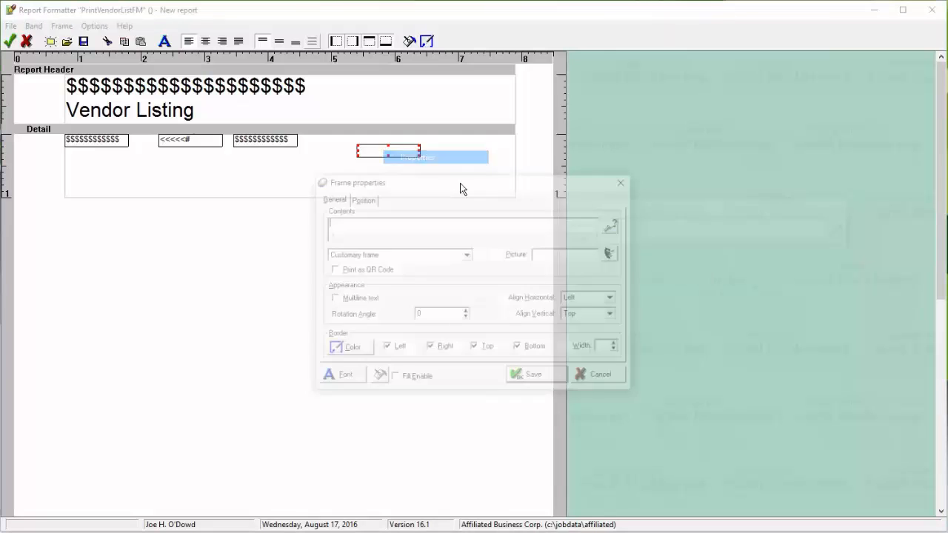
left_click(614, 224)
scroll(305, 368, "down", 2)
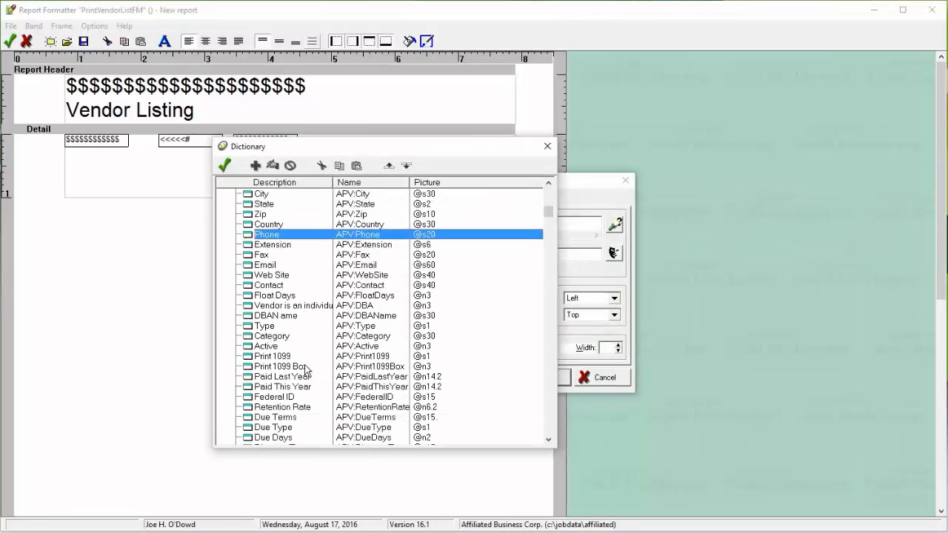
scroll(306, 368, "down", 4)
scroll(306, 368, "down", 2)
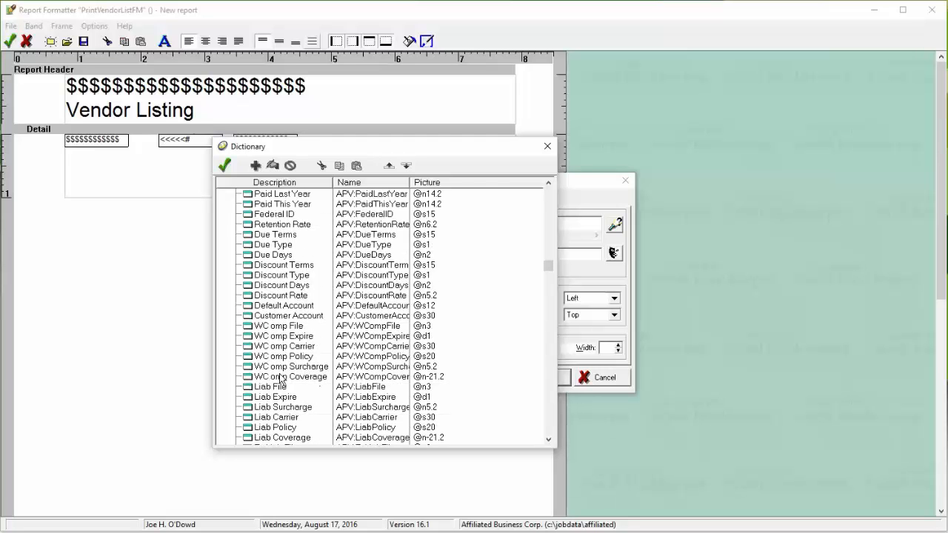
double_click(303, 336)
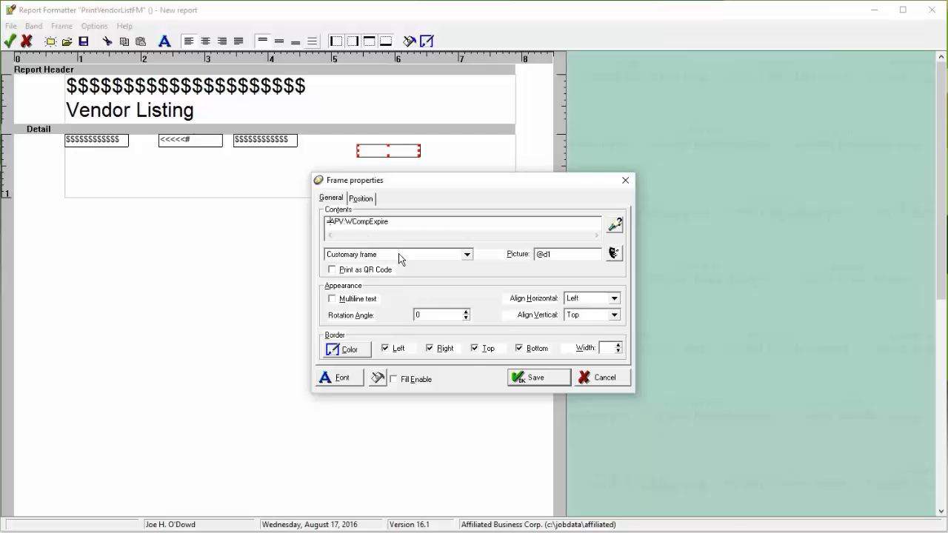
Save the WCompExpire frame, move it just right of the phone frame on the same row, and remove its borders
left_click(531, 379)
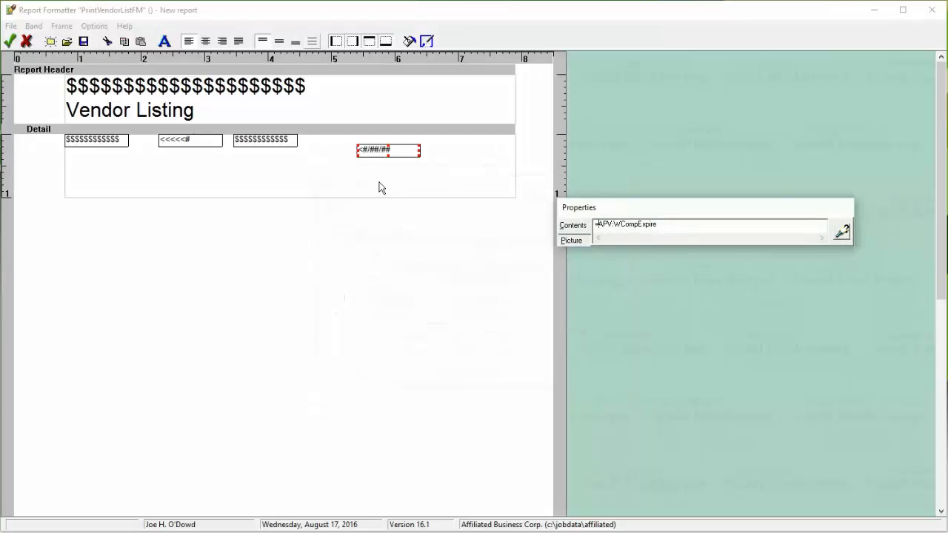
left_click_drag(364, 151, 325, 139)
left_click(385, 43)
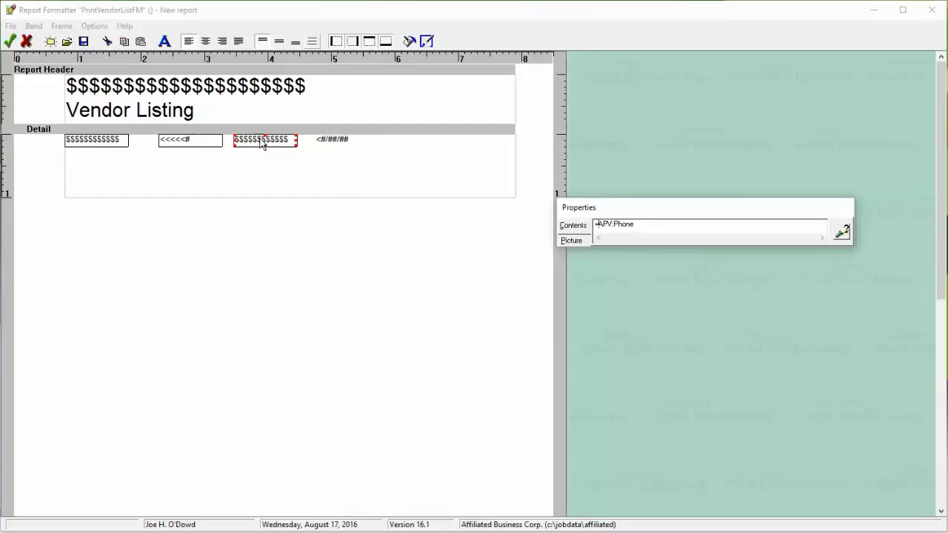
Remove all four borders from the phone frame and the vendor ID frame in the Detail band
left_click(385, 44)
left_click(369, 44)
left_click(353, 44)
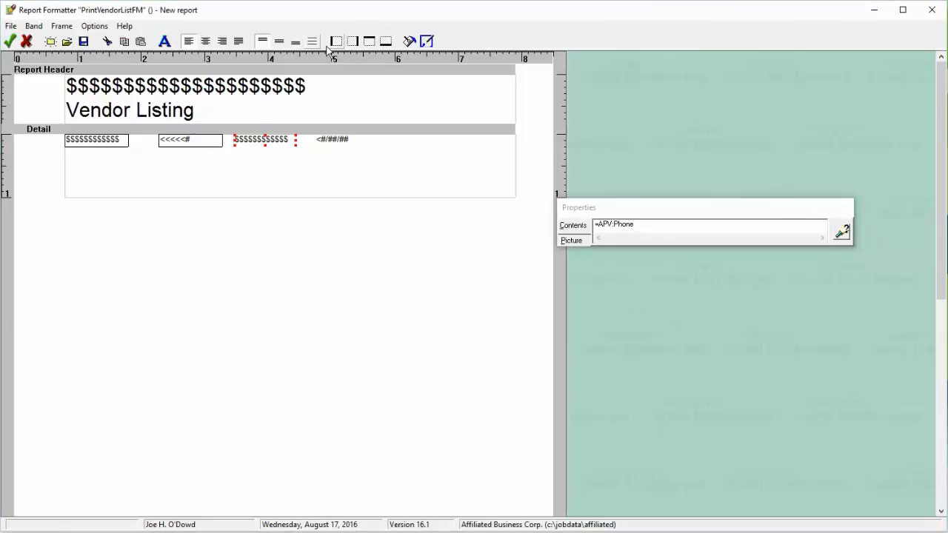
left_click(207, 142)
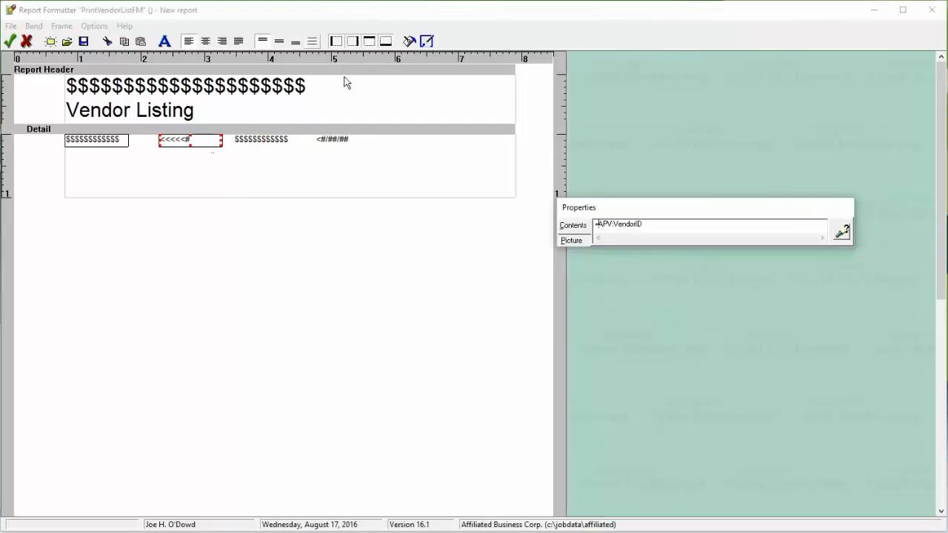
left_click(385, 40)
left_click(369, 40)
left_click(352, 41)
left_click(338, 43)
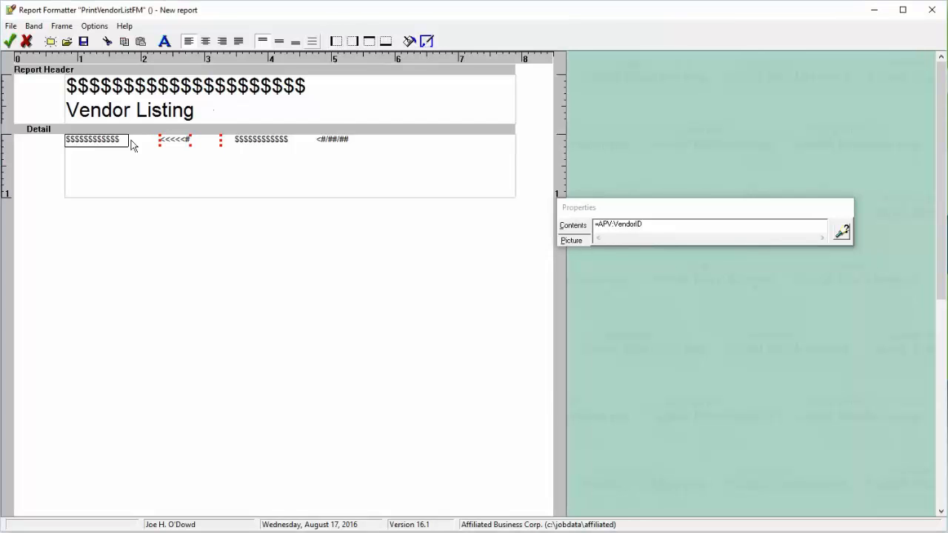
Remove all four borders from the vendor name frame in the Detail band
left_click(114, 140)
left_click(381, 43)
left_click(384, 42)
left_click(369, 41)
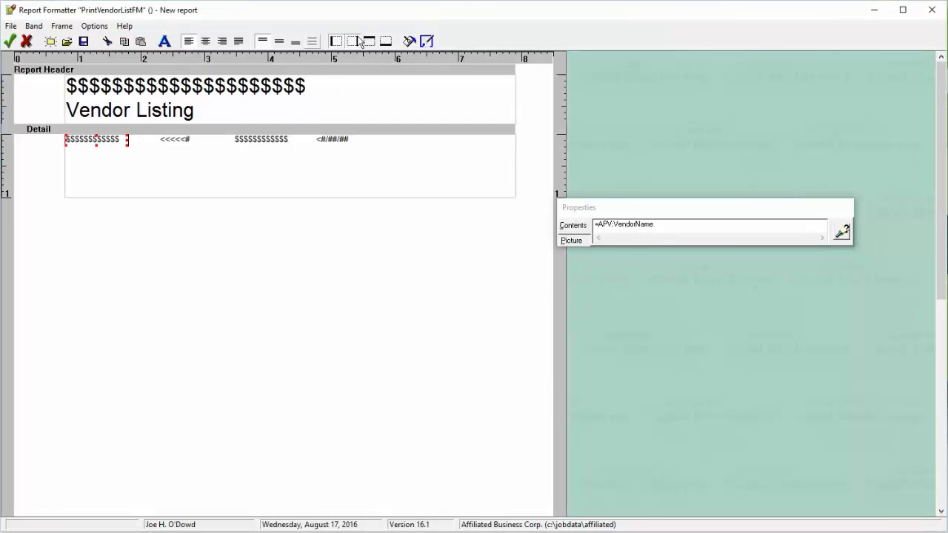
left_click(353, 41)
left_click(336, 41)
Shrink the Detail band's height so it just fits the single row of frames
left_click(304, 185)
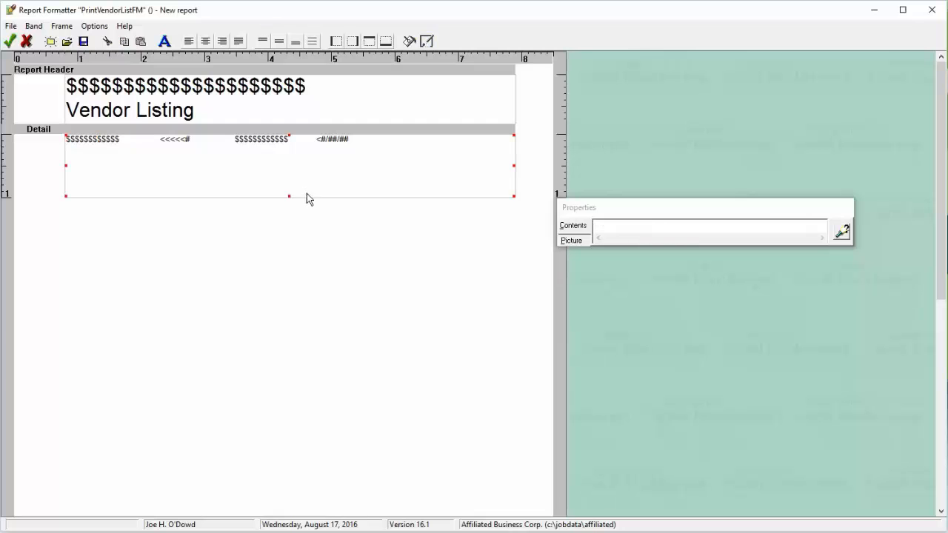
left_click_drag(288, 198, 309, 148)
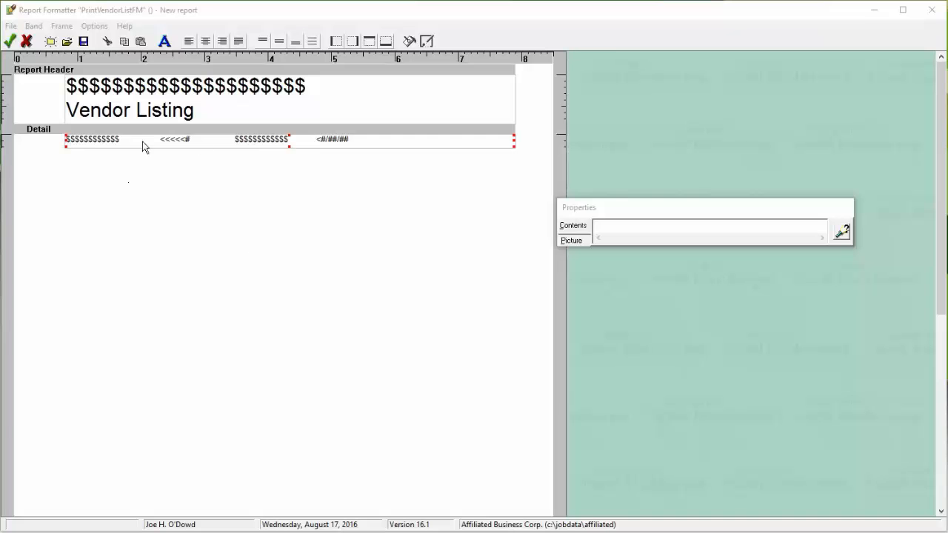
left_click(430, 146)
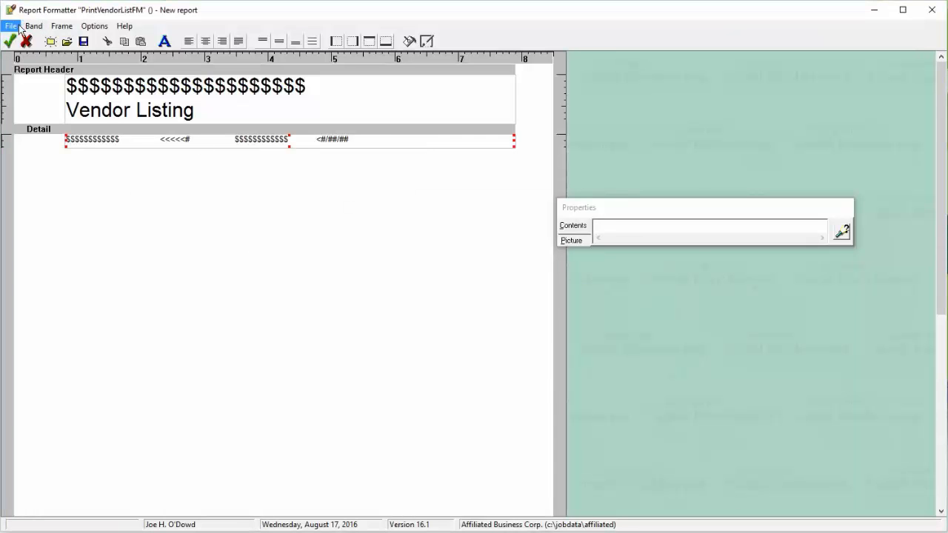
Set the report's record filter to APV:WCompExpire>TODAY() AND APV:WCompExpire <= TODAY() + 60
left_click(18, 26)
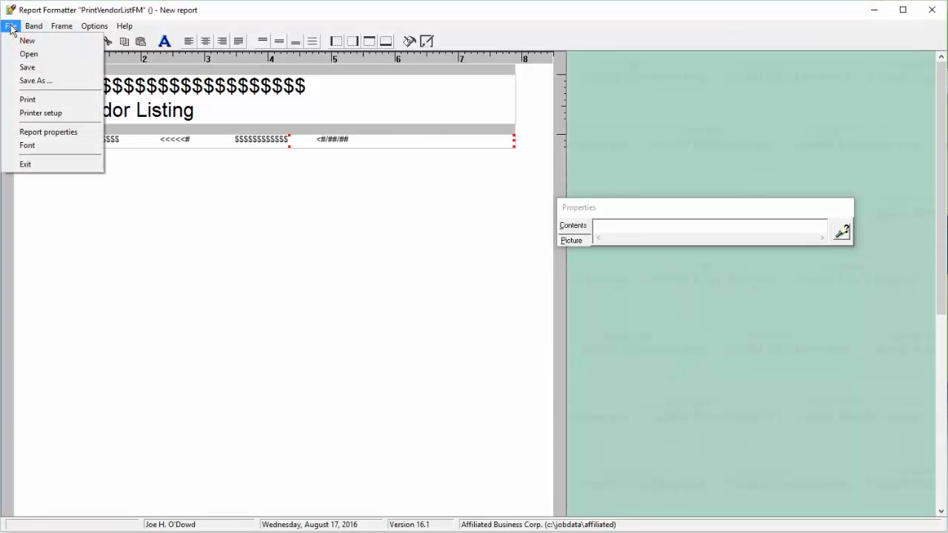
left_click(49, 132)
left_click(384, 307)
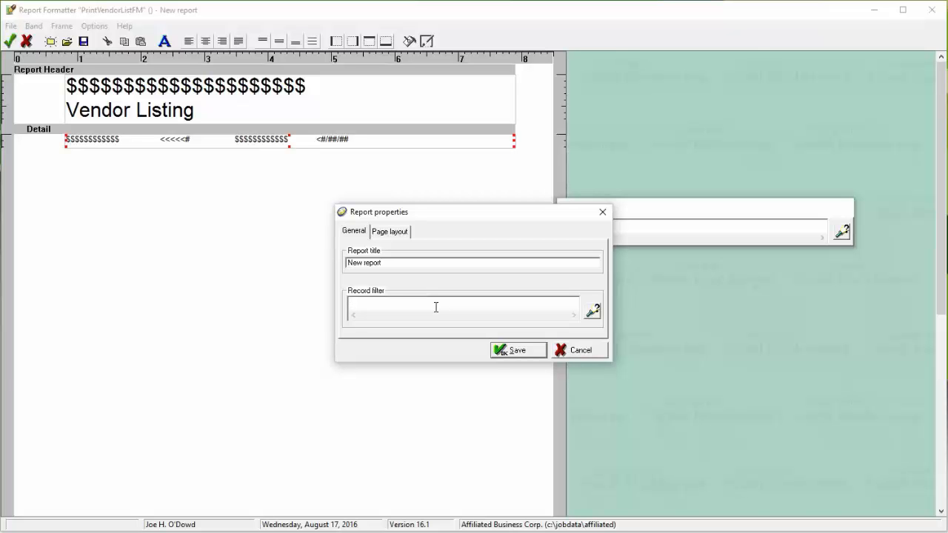
left_click(591, 311)
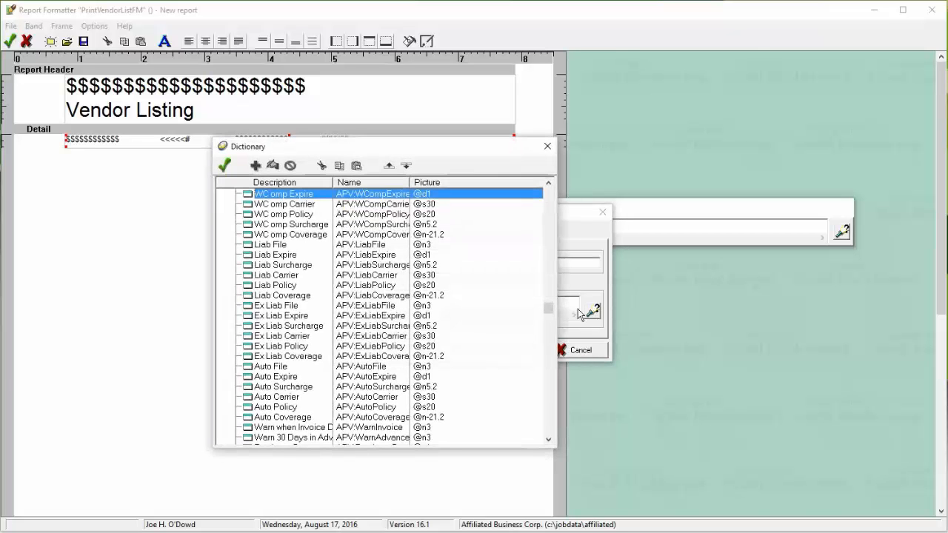
double_click(304, 195)
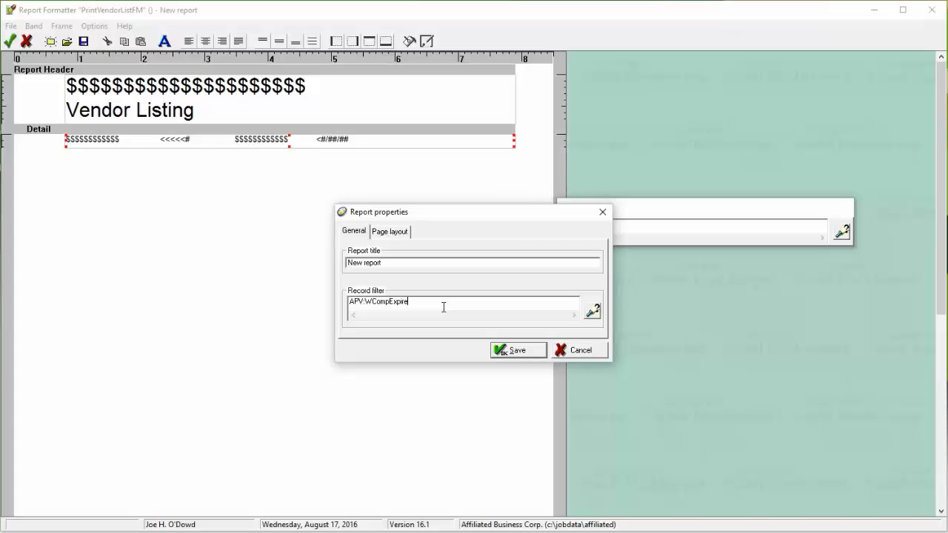
type(">TODAY() AND")
left_click(592, 311)
double_click(303, 194)
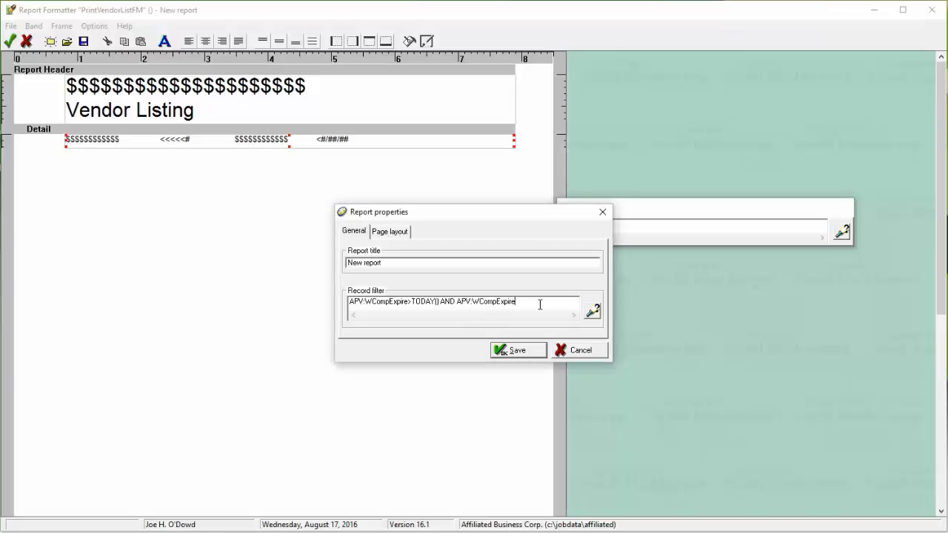
type("<= TODAY")
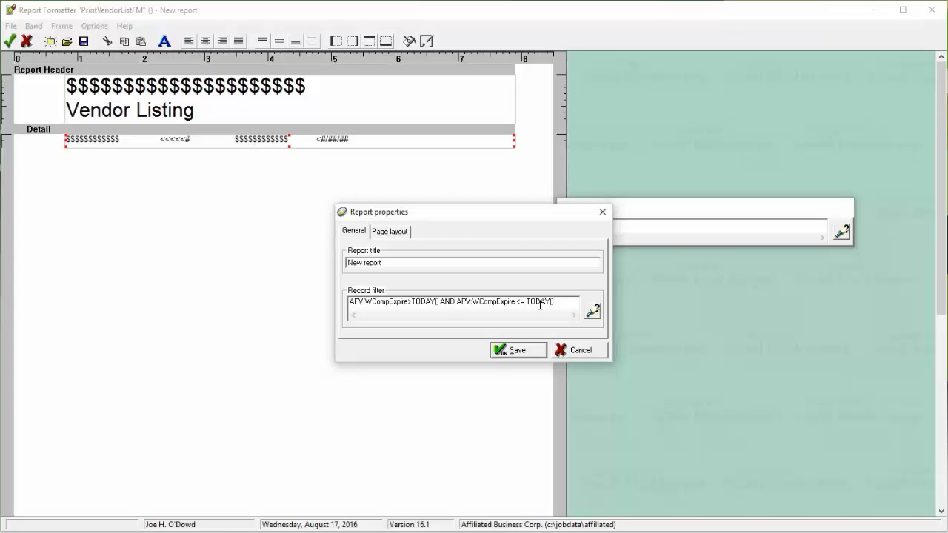
type("() + 60")
Set the report title to "Vendors Expiring in Next 60 Days", check the page layout, and save the report properties
left_click_drag(454, 261, 329, 272)
type("Vendors Expirien")
key("BackSpace")
key("BackSpace")
type("ng in Next 60 Days")
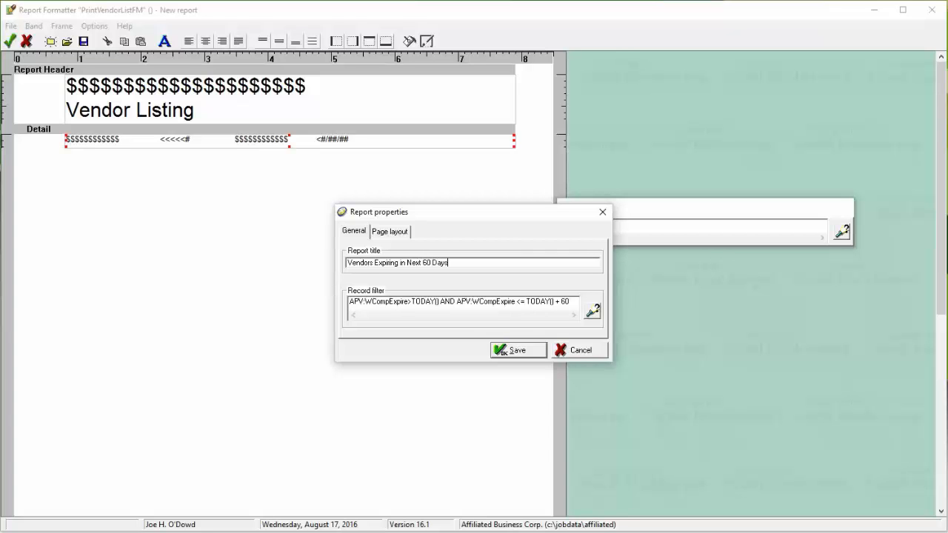
left_click(391, 234)
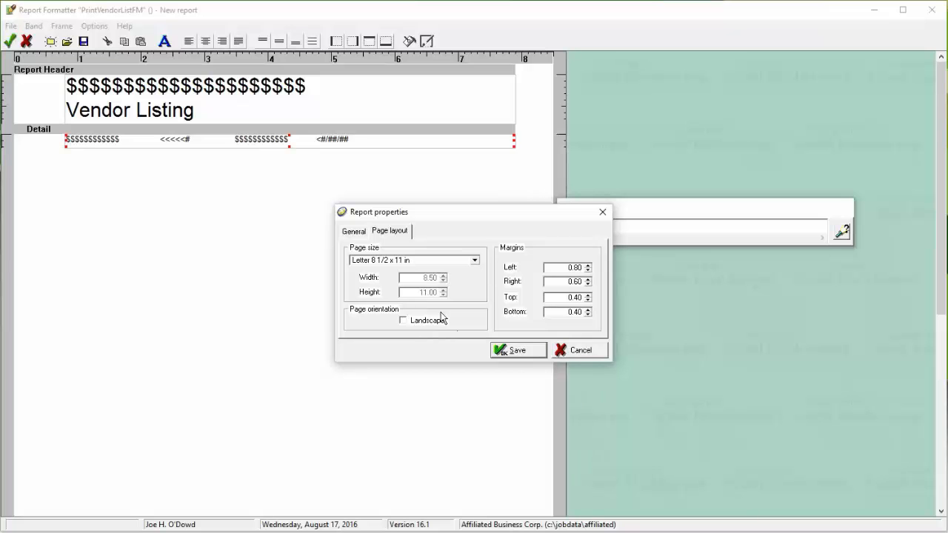
left_click(518, 351)
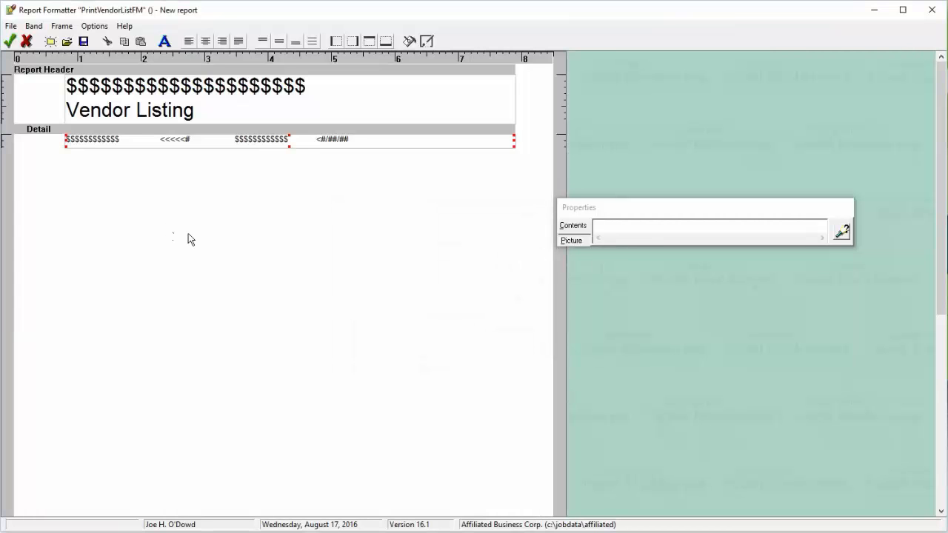
Save the report in the Affiliated folder as "Vendor Expirations" and close the report formatter
left_click(11, 28)
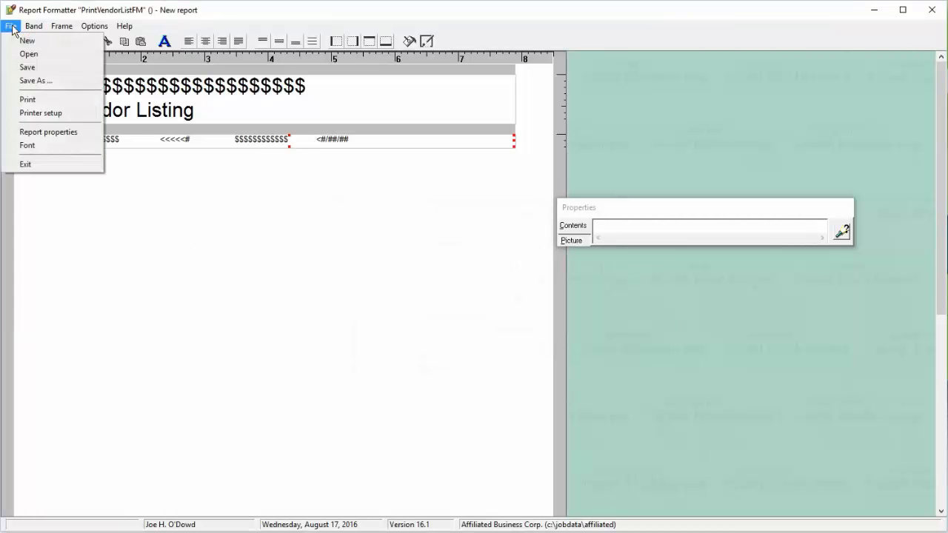
left_click(35, 70)
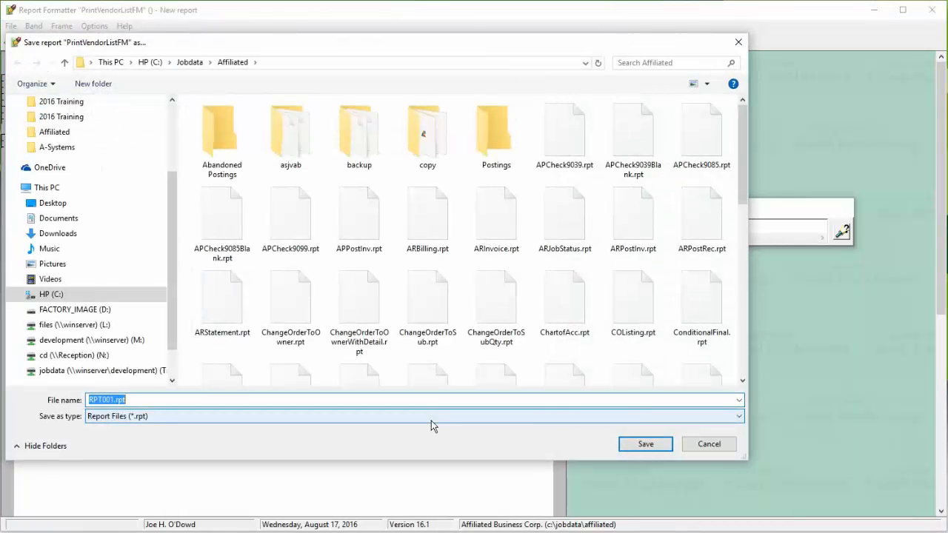
type("Vendor Expirations")
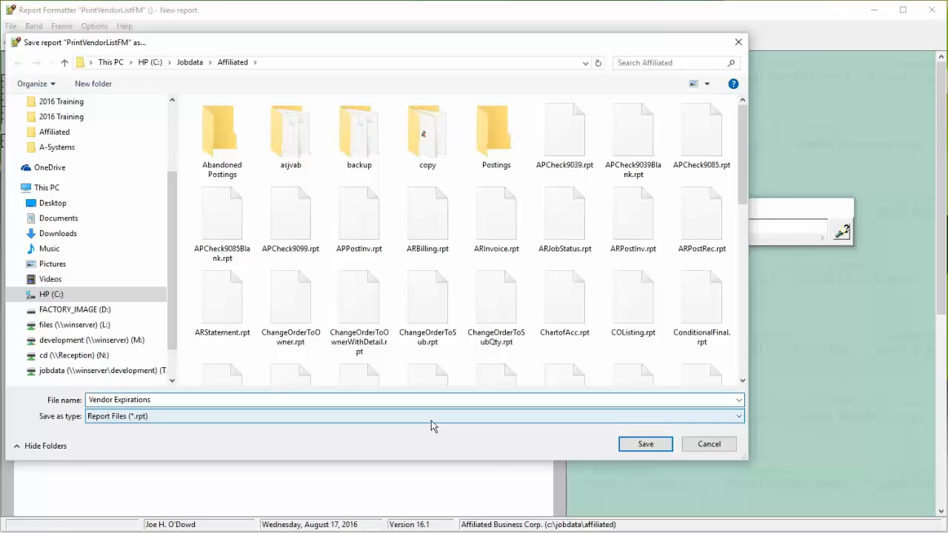
left_click(653, 446)
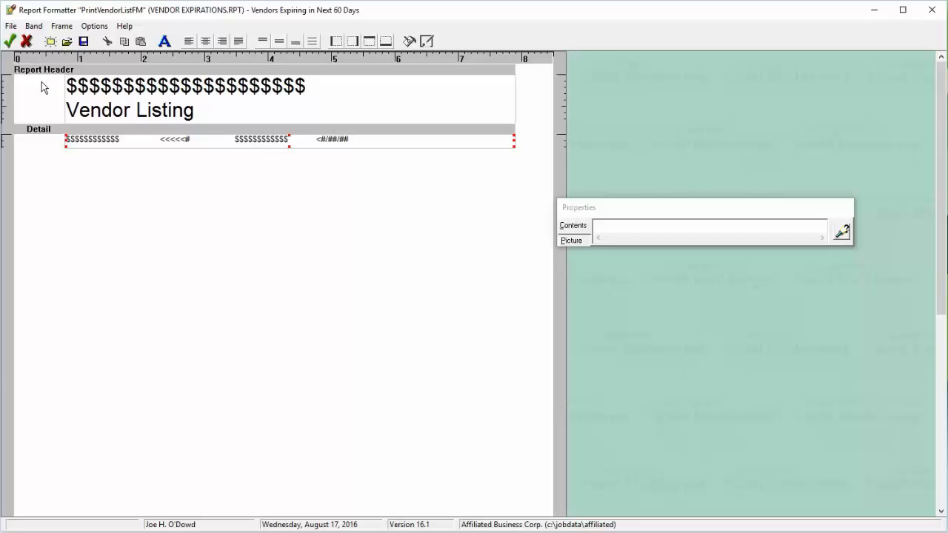
left_click(11, 42)
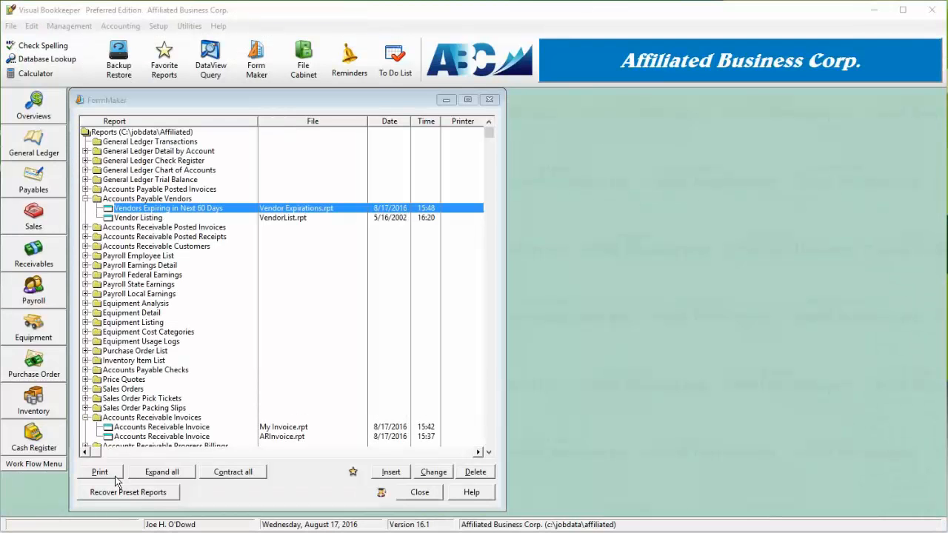
Preview the Vendors Expiring in Next 60 Days report and close the preview
left_click(100, 474)
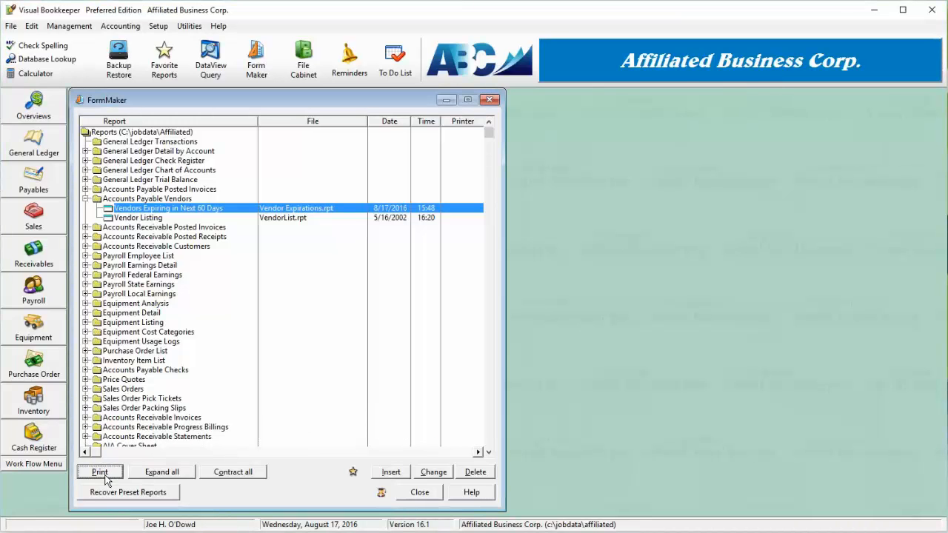
left_click(103, 476)
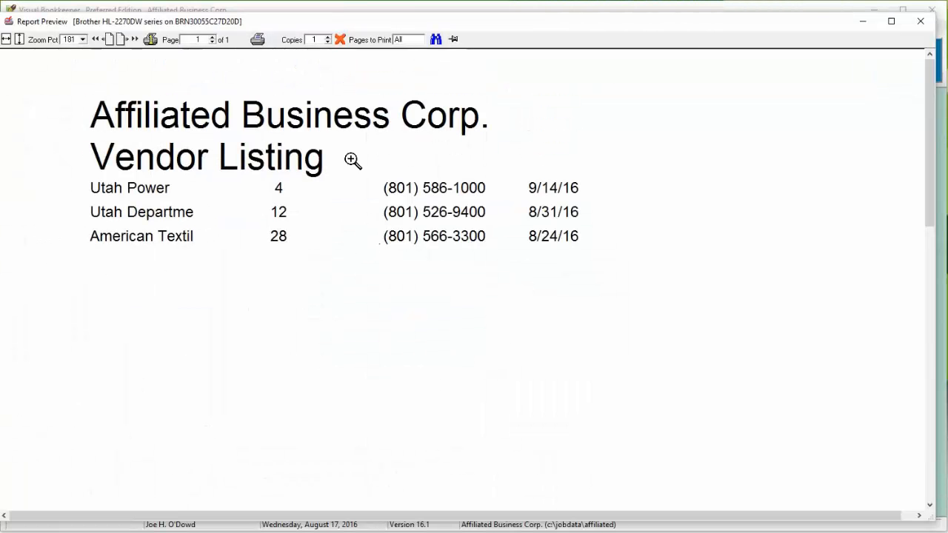
left_click(340, 40)
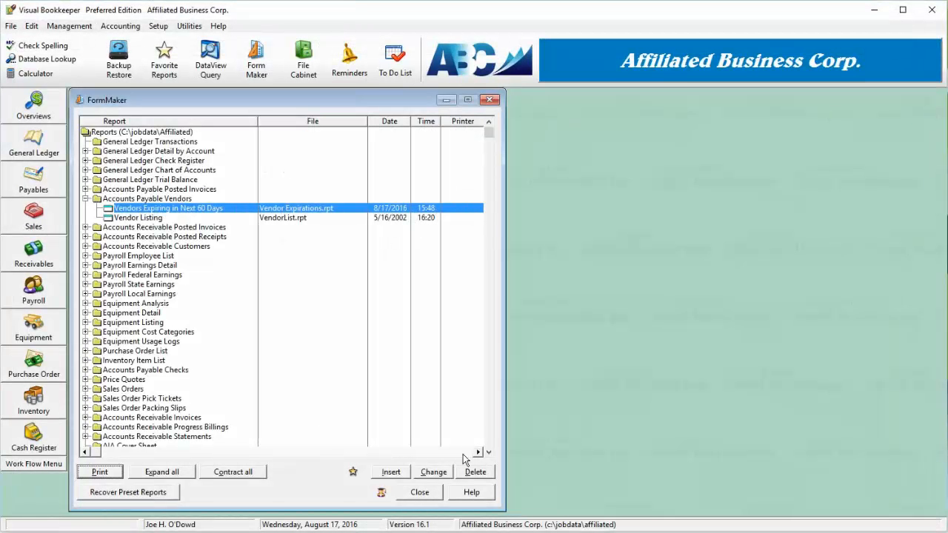